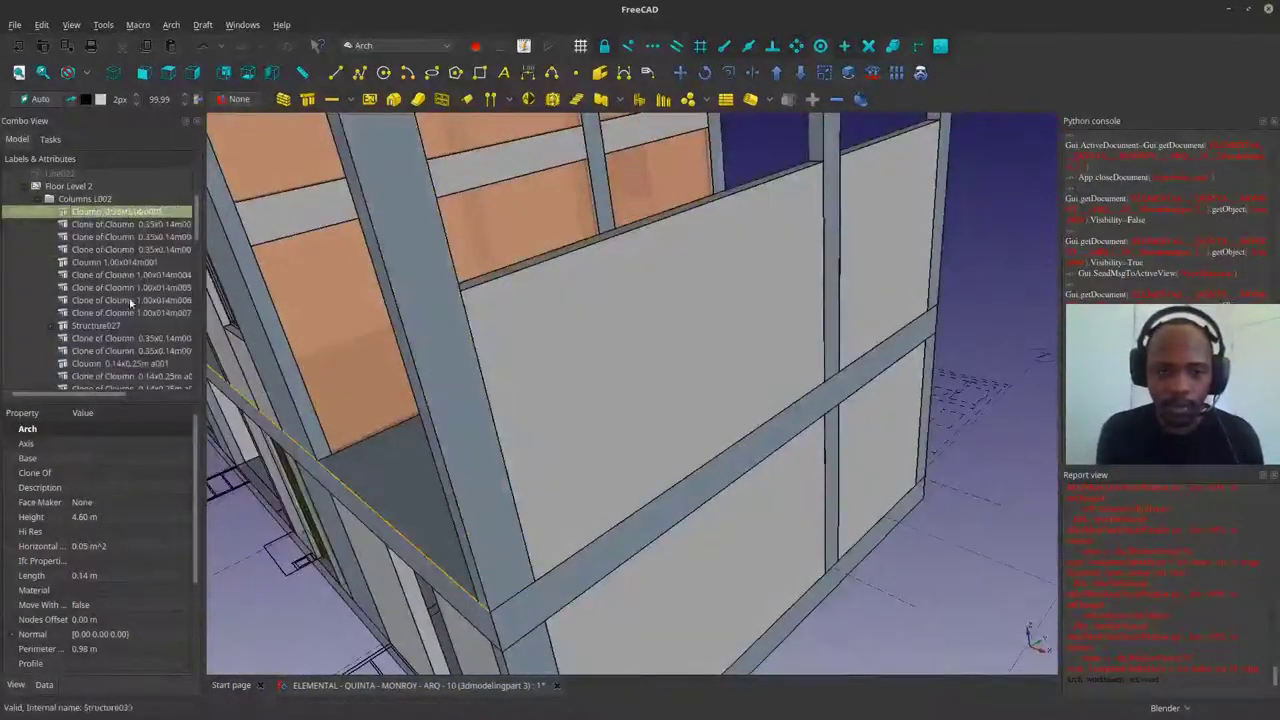
Measure the upper side wall's height and the corner column with the Survey tool
scroll(550, 480, "down", 5)
middle_click_drag(540, 430, 573, 396)
scroll(573, 396, "down", 3)
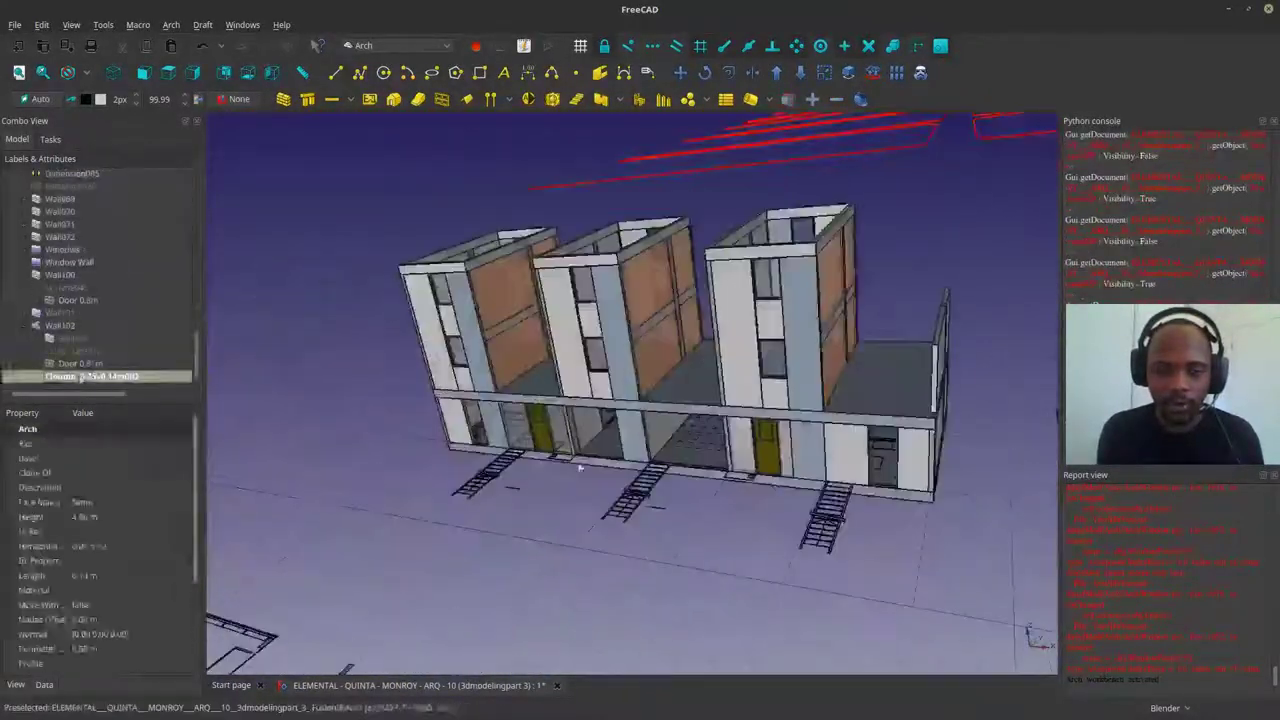
scroll(620, 450, "up", 5)
scroll(648, 487, "down", 5)
middle_click_drag(648, 487, 560, 420)
scroll(600, 450, "up", 5)
key("d")
key("e")
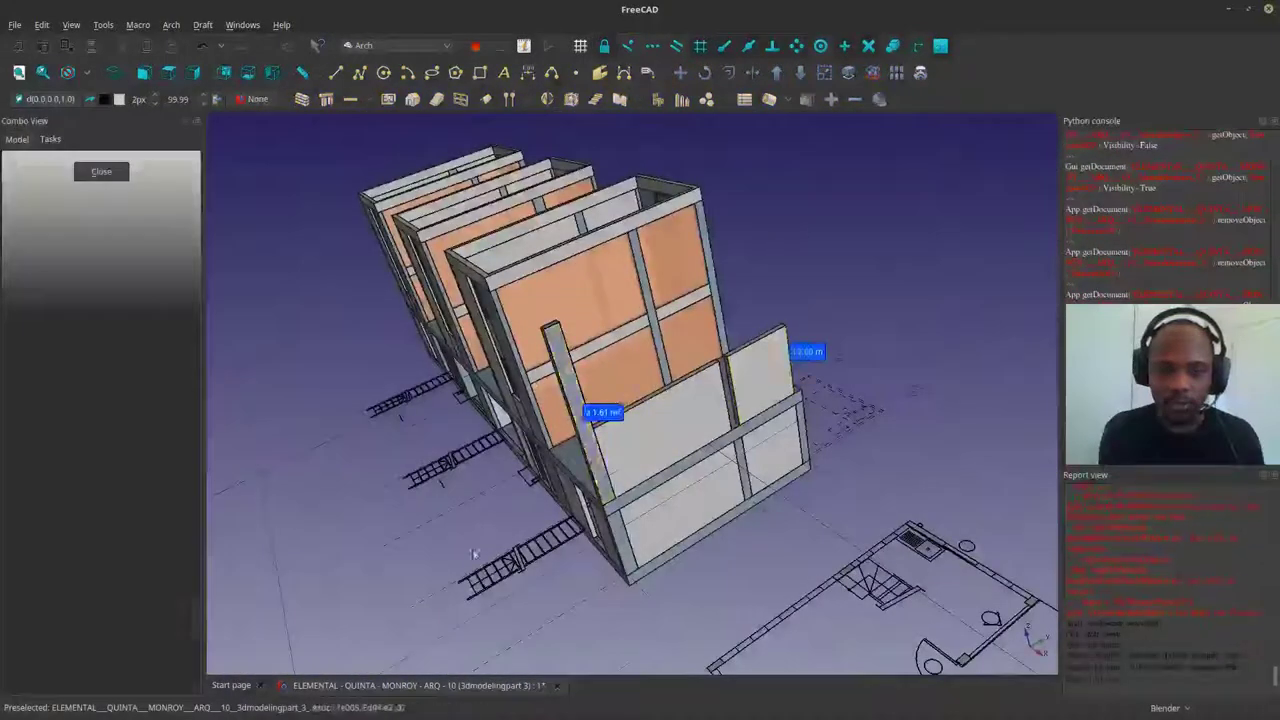
key("Escape")
Set the 0.35x0.14 m column's height to 2.00 m and move it to the front corner of the upper side wall
left_click(110, 516)
key("m")
key("v")
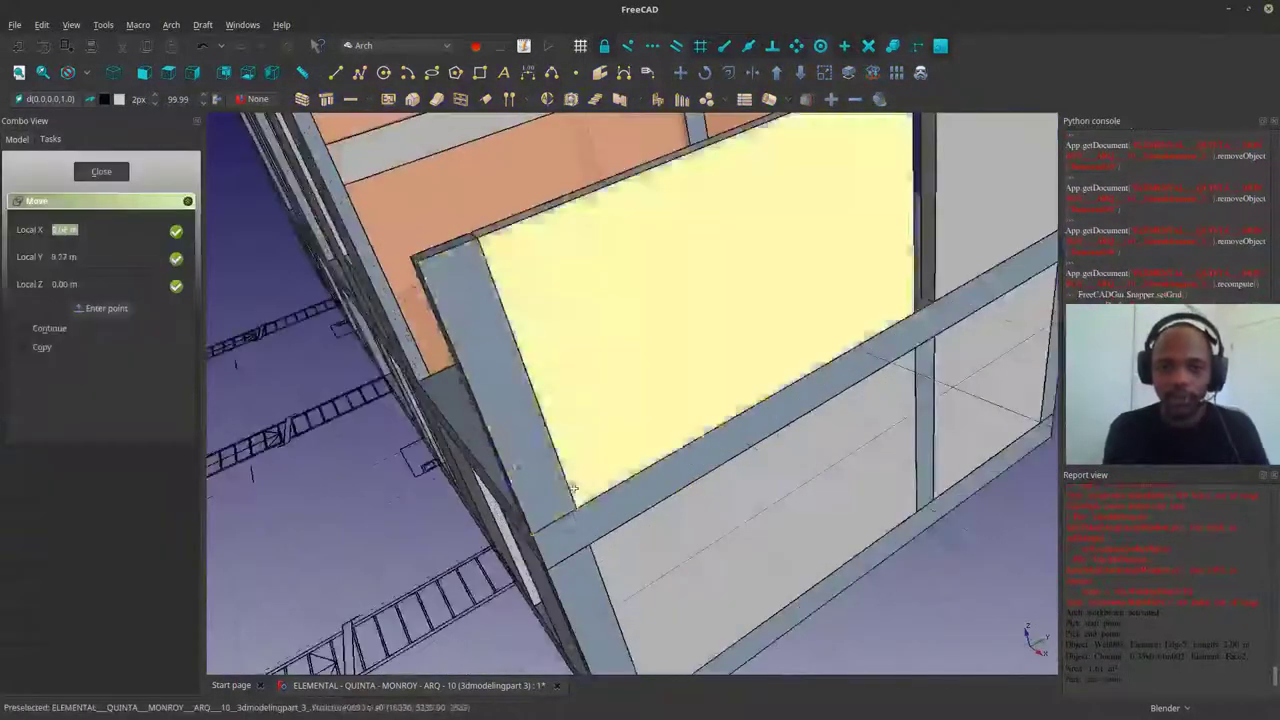
left_click(640, 400)
left_click(705, 440)
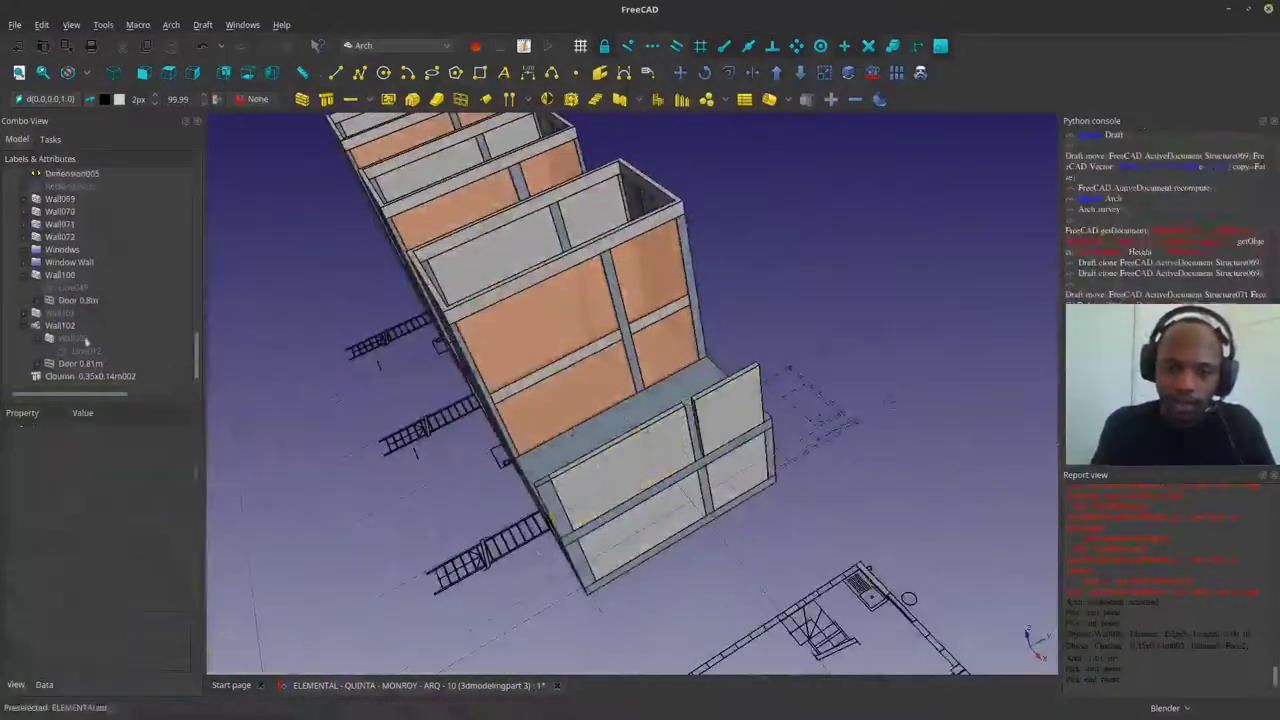
Position the second column above the intermediate ground-floor column of the side wall, 2.00 m high and 0.25 m wide
key("m")
key("v")
left_click(755, 437)
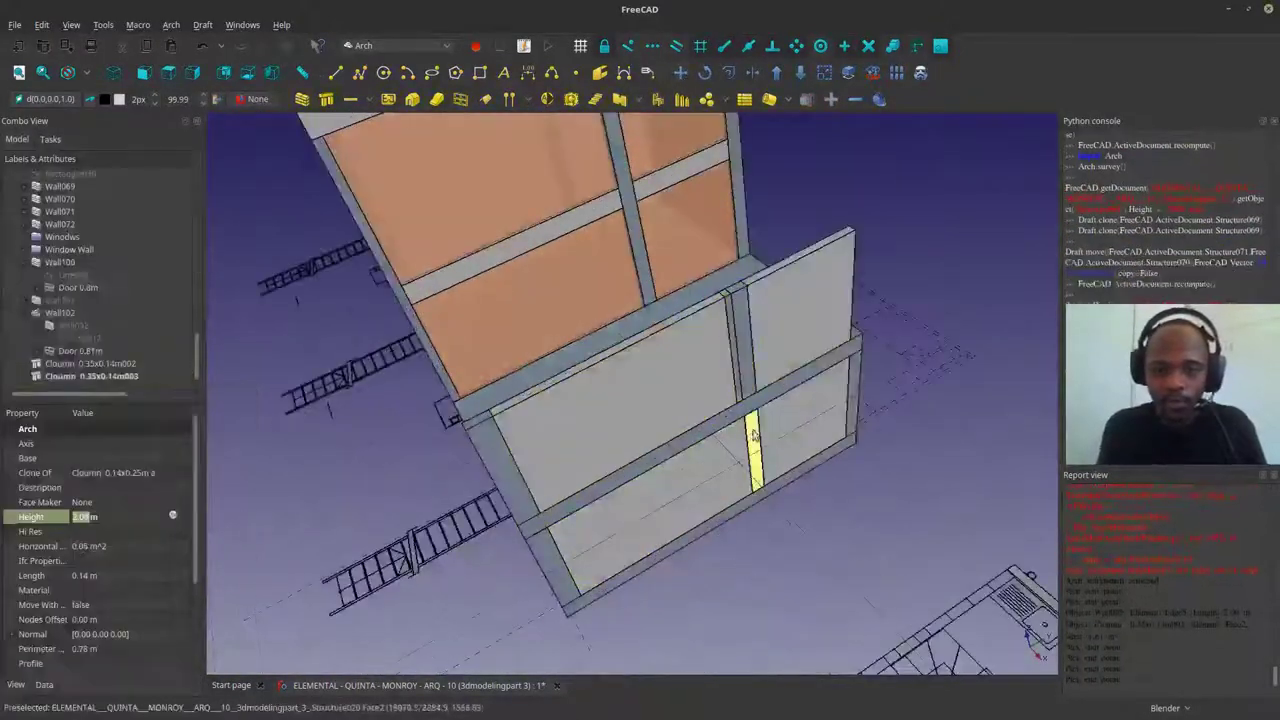
key("Return")
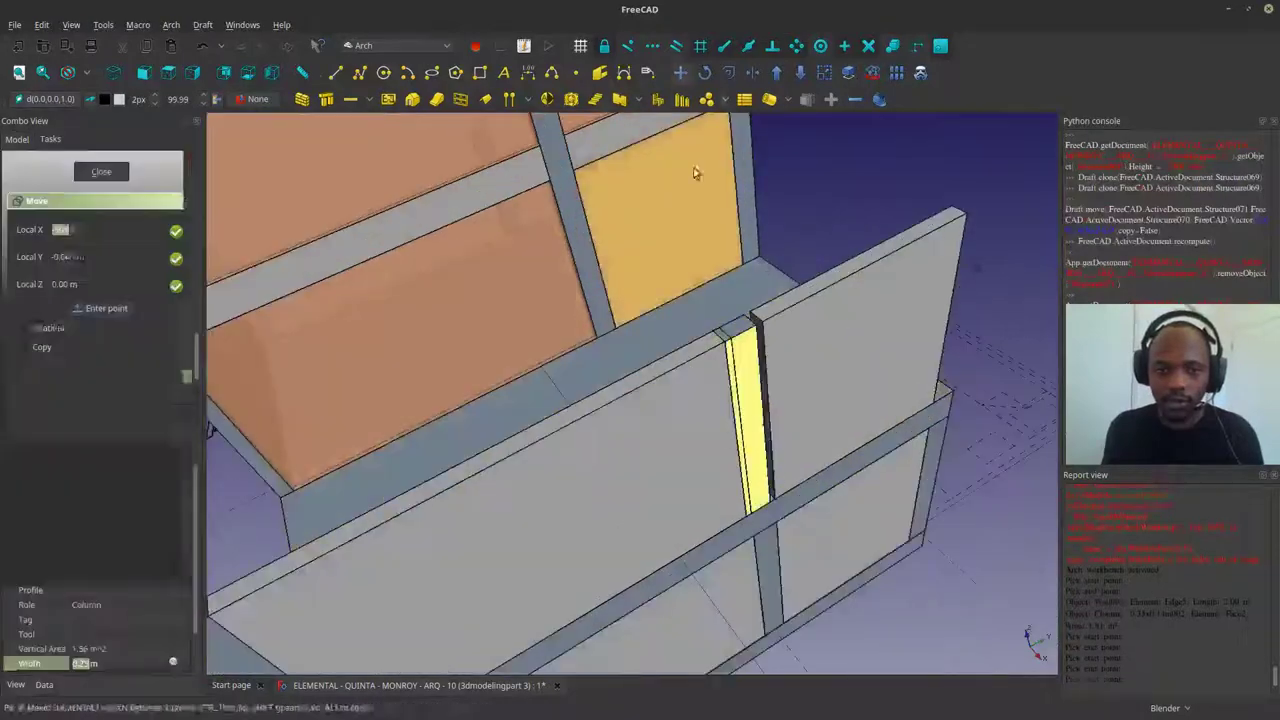
middle_click_drag(694, 171, 915, 305)
Place a clone of the 0.25x0.14 m column at the upper side wall's far end and dimension the wall's full length
left_click(90, 376)
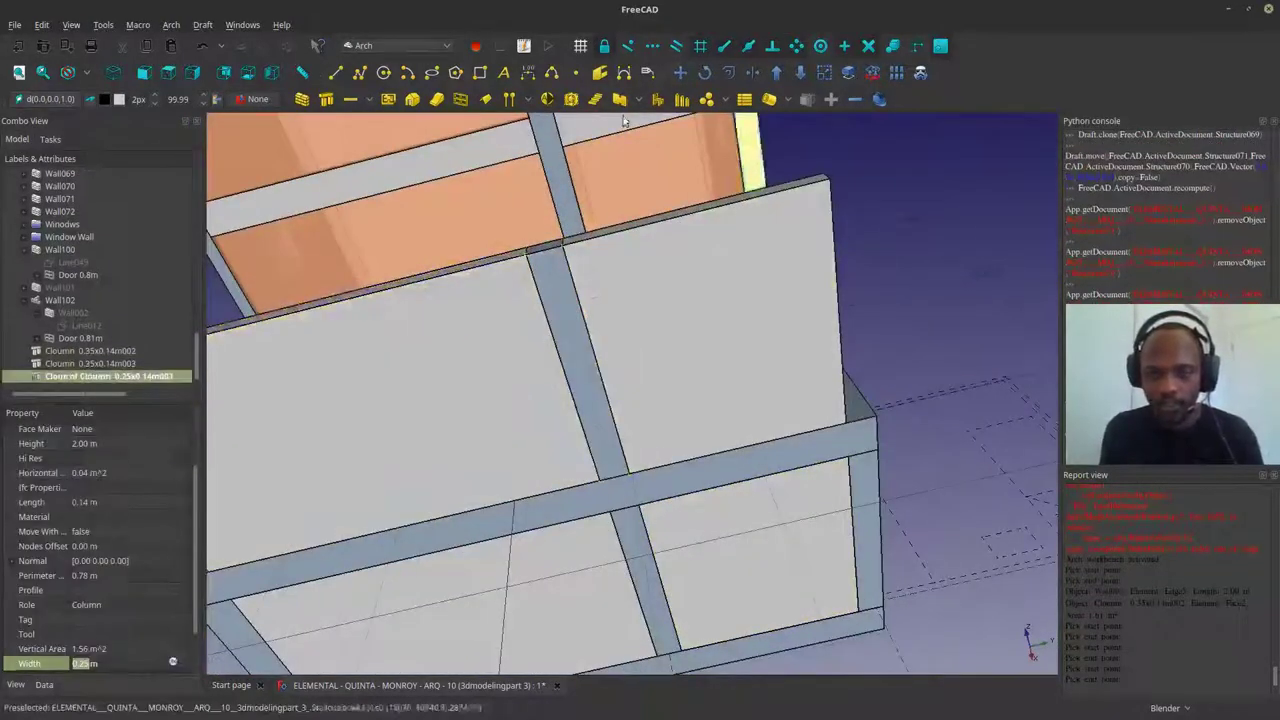
scroll(749, 510, "down", 5)
scroll(749, 510, "up", 8)
middle_click_drag(749, 510, 600, 371)
scroll(600, 371, "down", 5)
scroll(650, 470, "up", 4)
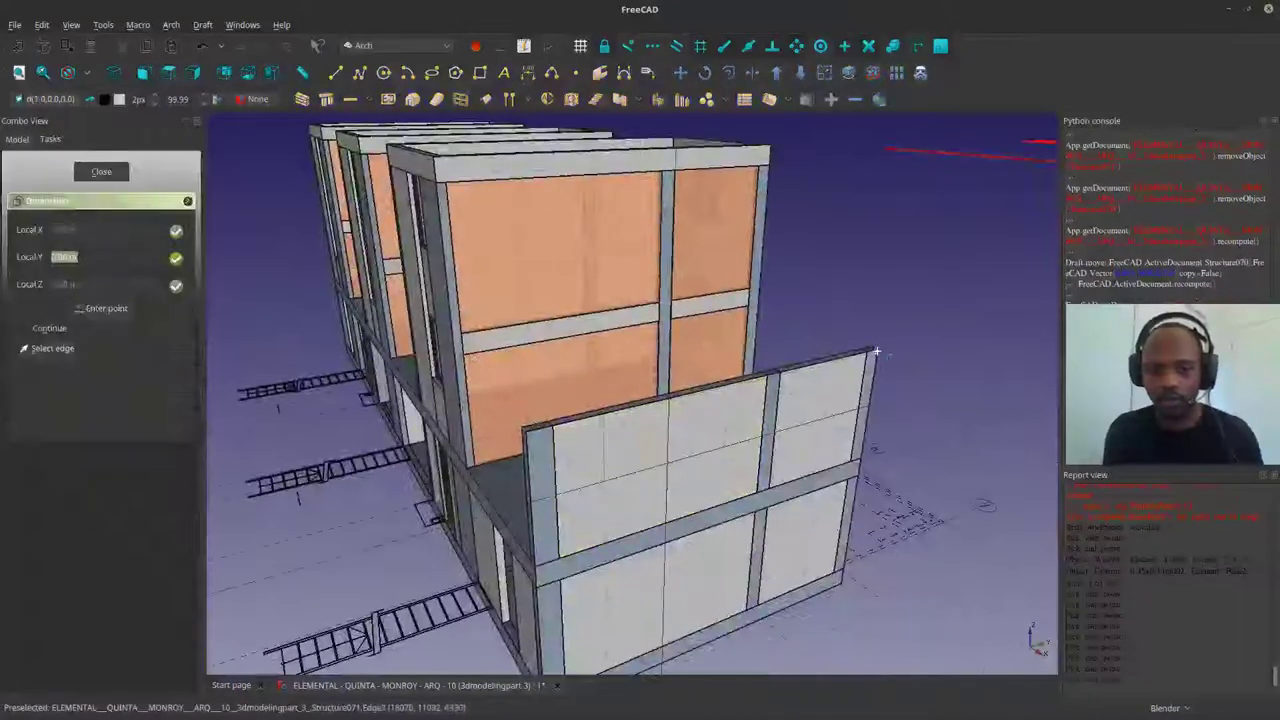
Duplicate the 0.35x0.14 m corner column and move the copy to the top of the side wall's far end
left_click(90, 351)
scroll(600, 400, "up", 4)
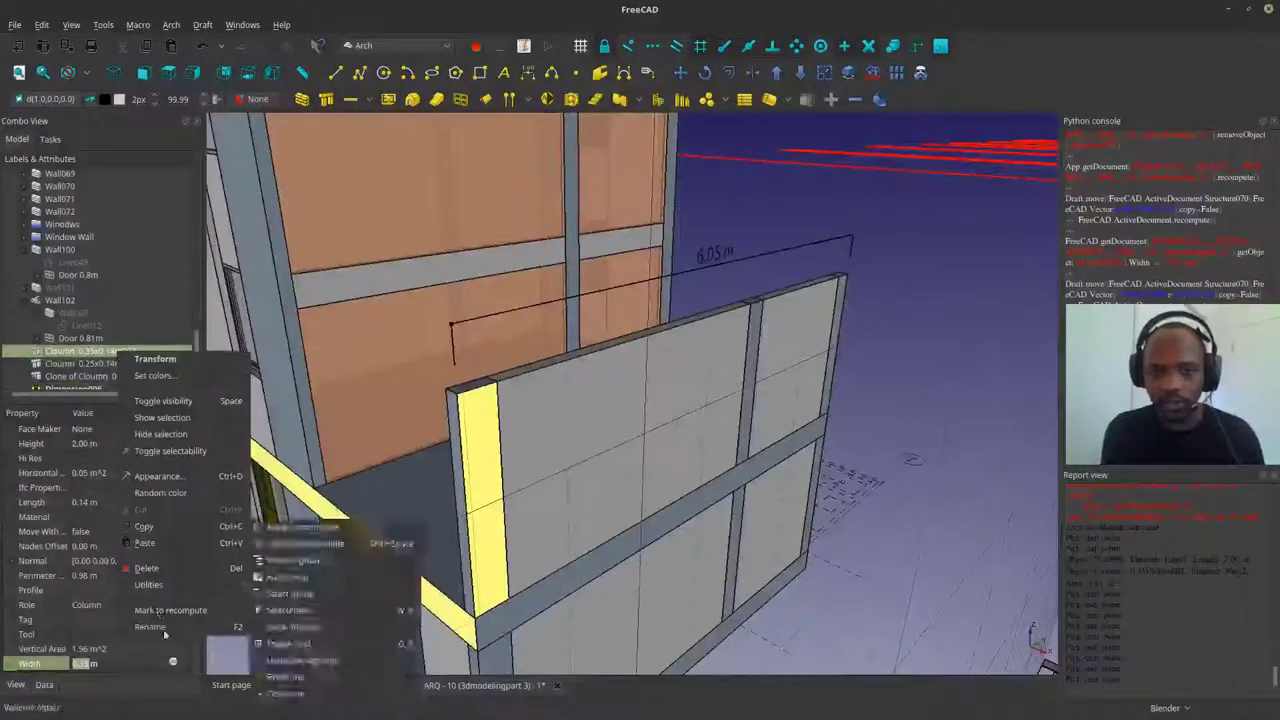
left_click(90, 374)
key("m")
key("v")
left_click(505, 594)
scroll(843, 286, "up", 3)
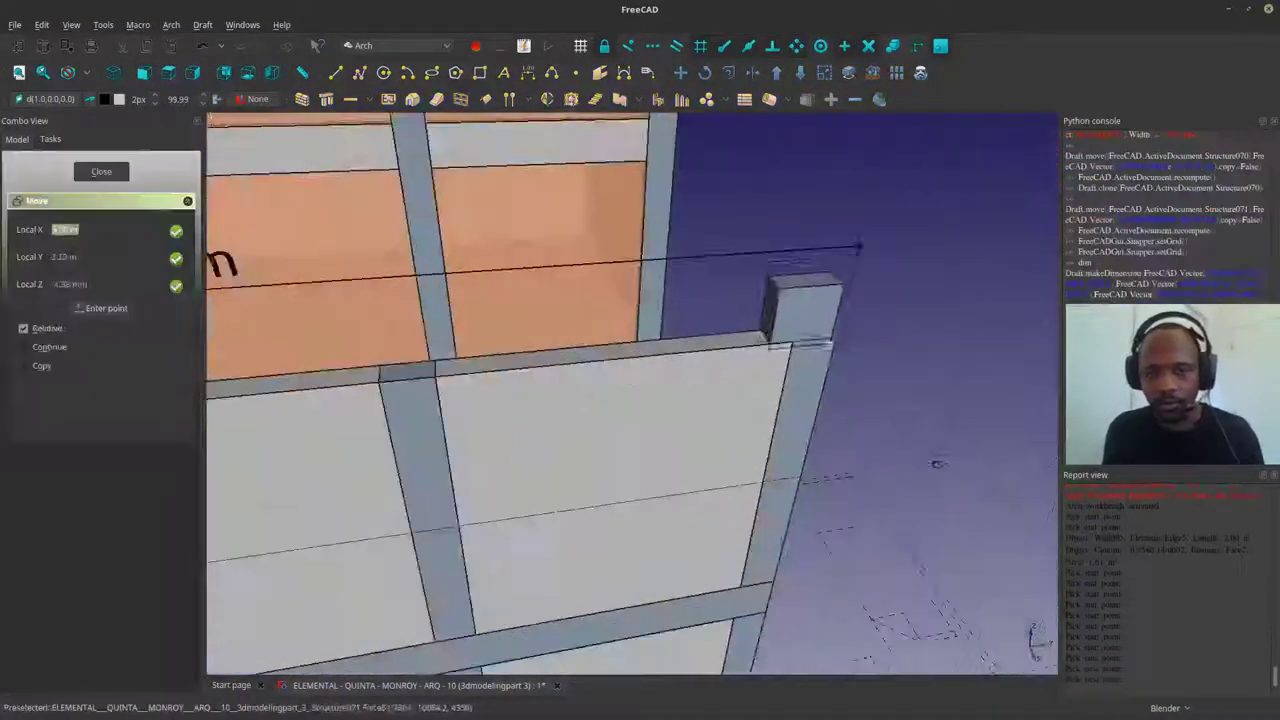
left_click(809, 297)
scroll(80, 540, "down", 1)
middle_click_drag(809, 297, 600, 420)
Fit the copied column along the side wall's top as a beam 0.35 m high and 6.05 m wide
key("m")
key("v")
left_click(620, 372)
scroll(620, 372, "down", 5)
scroll(49, 262, "down", 2)
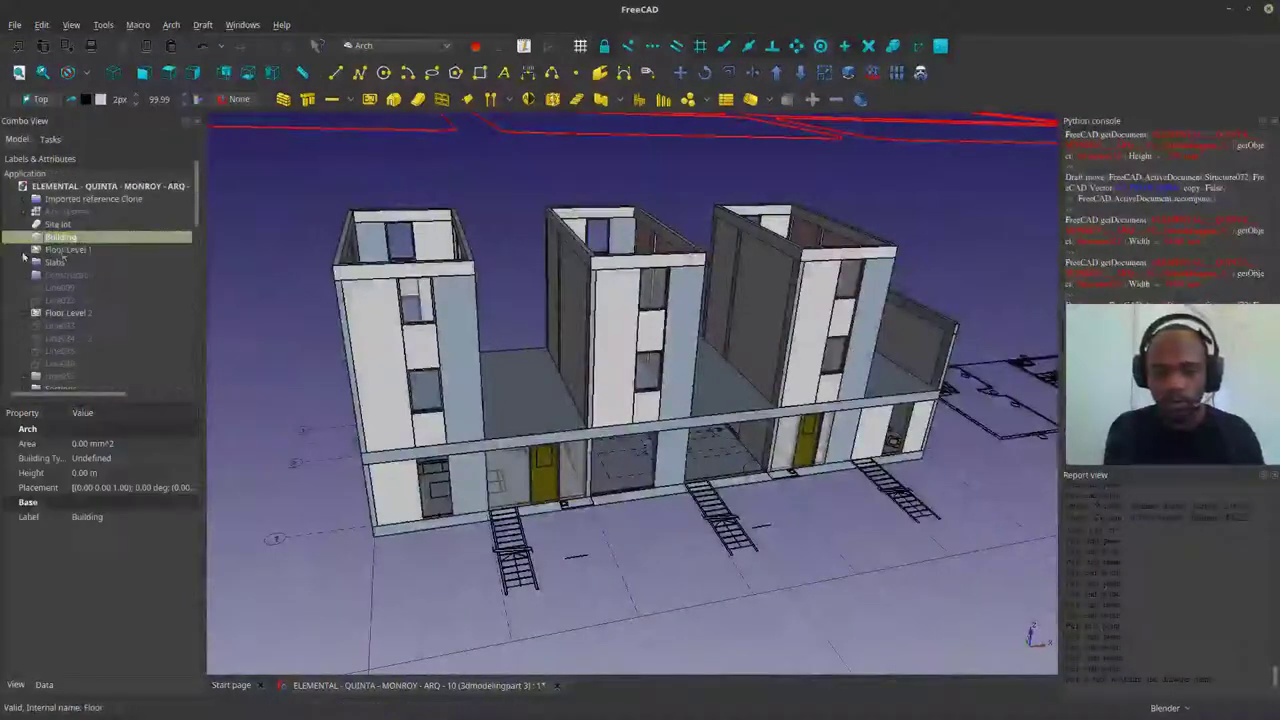
Move Floor Level 1, Floor Level 2 and the Slabs group into the Building object
left_click(50, 313)
key("space")
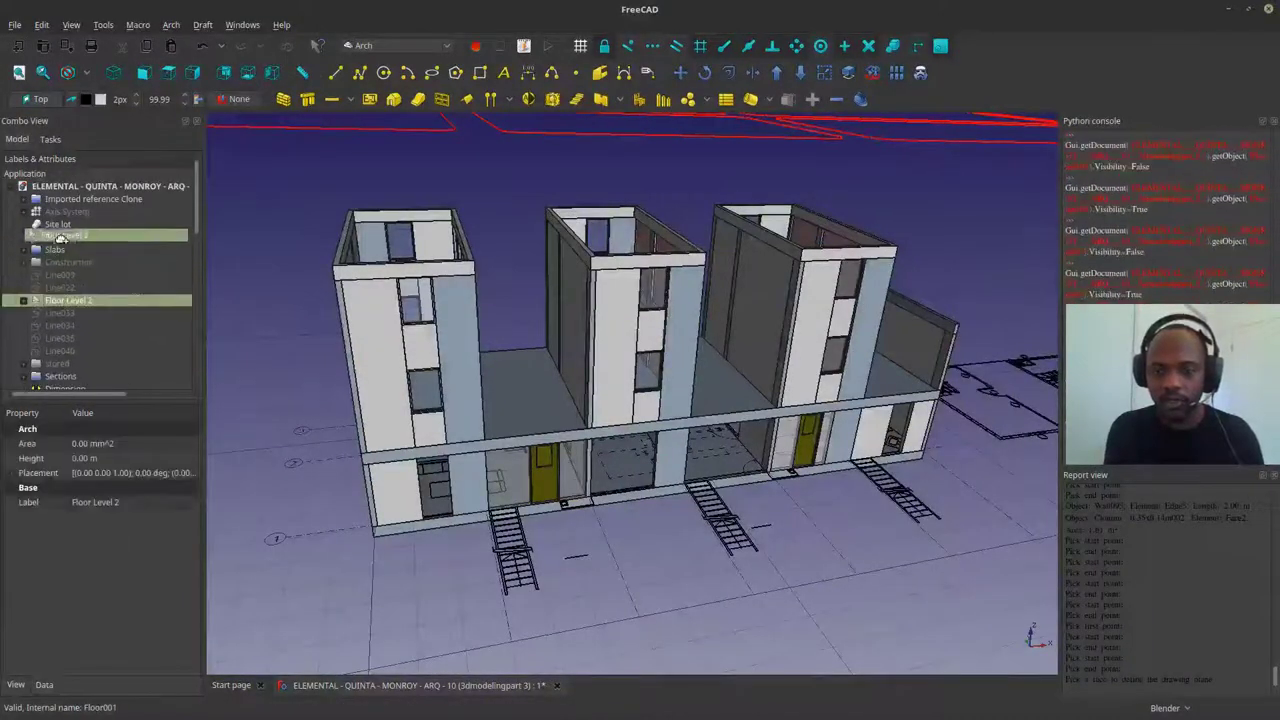
left_click(60, 238)
scroll(437, 432, "up", 5)
scroll(437, 432, "down", 5)
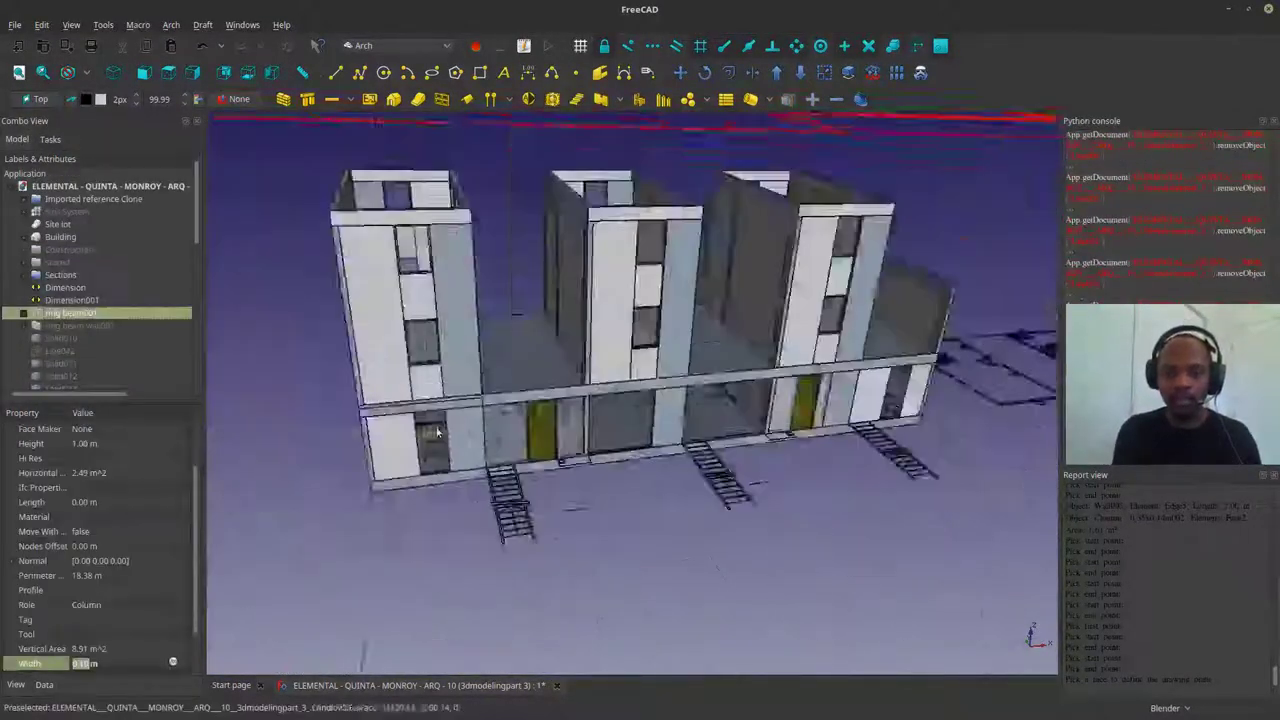
middle_click_drag(437, 432, 260, 380)
Delete the leftover loose solids, including Solid010, from the model tree
left_click(60, 274)
left_click(55, 325)
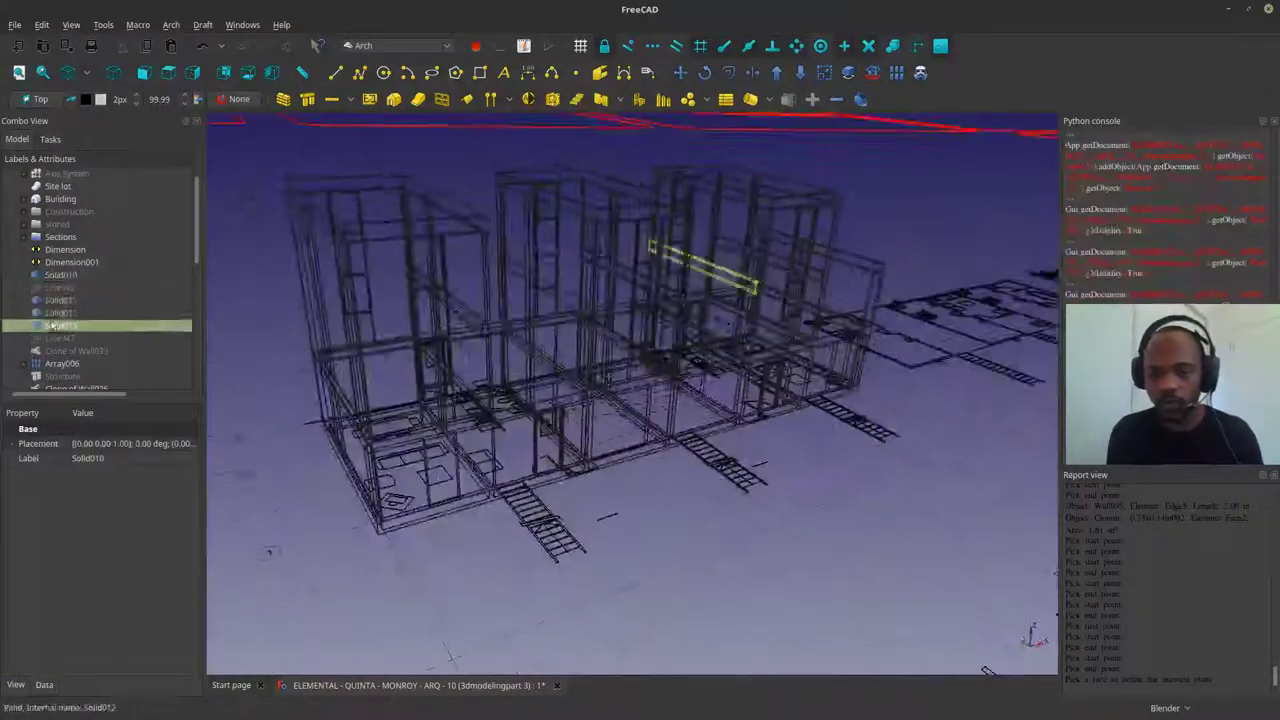
key("Delete")
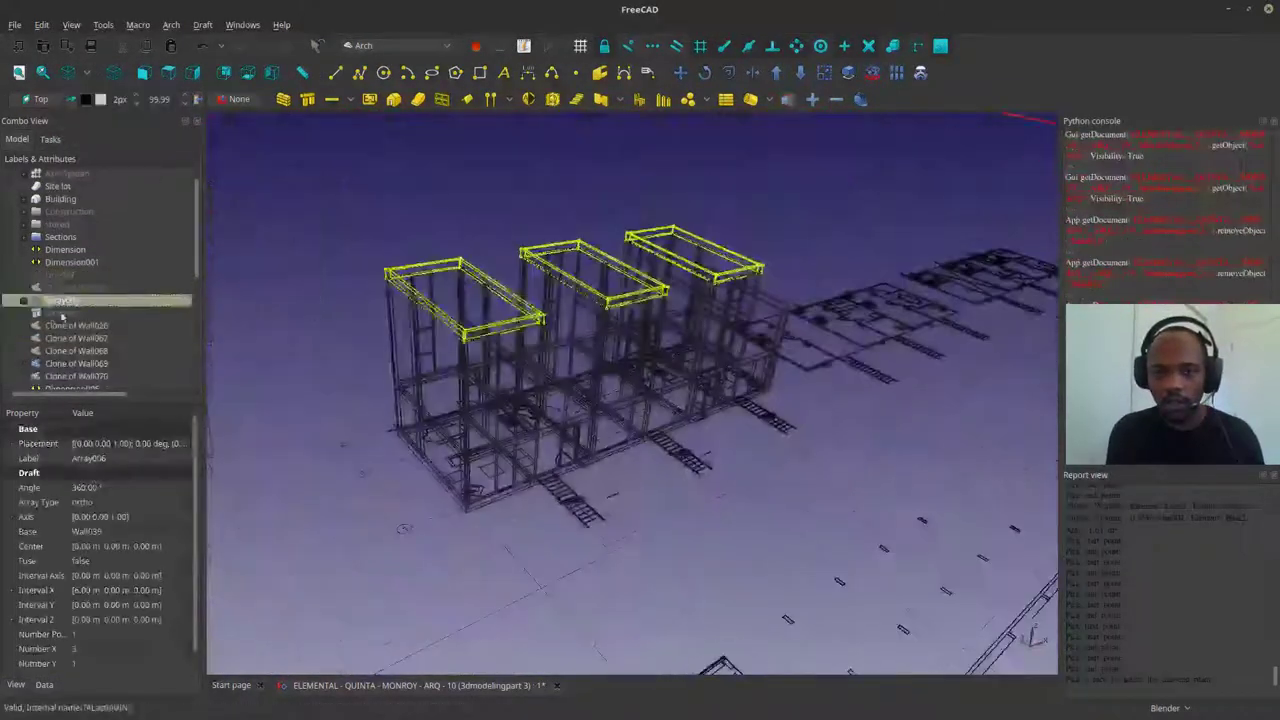
left_click(57, 313)
key("Delete")
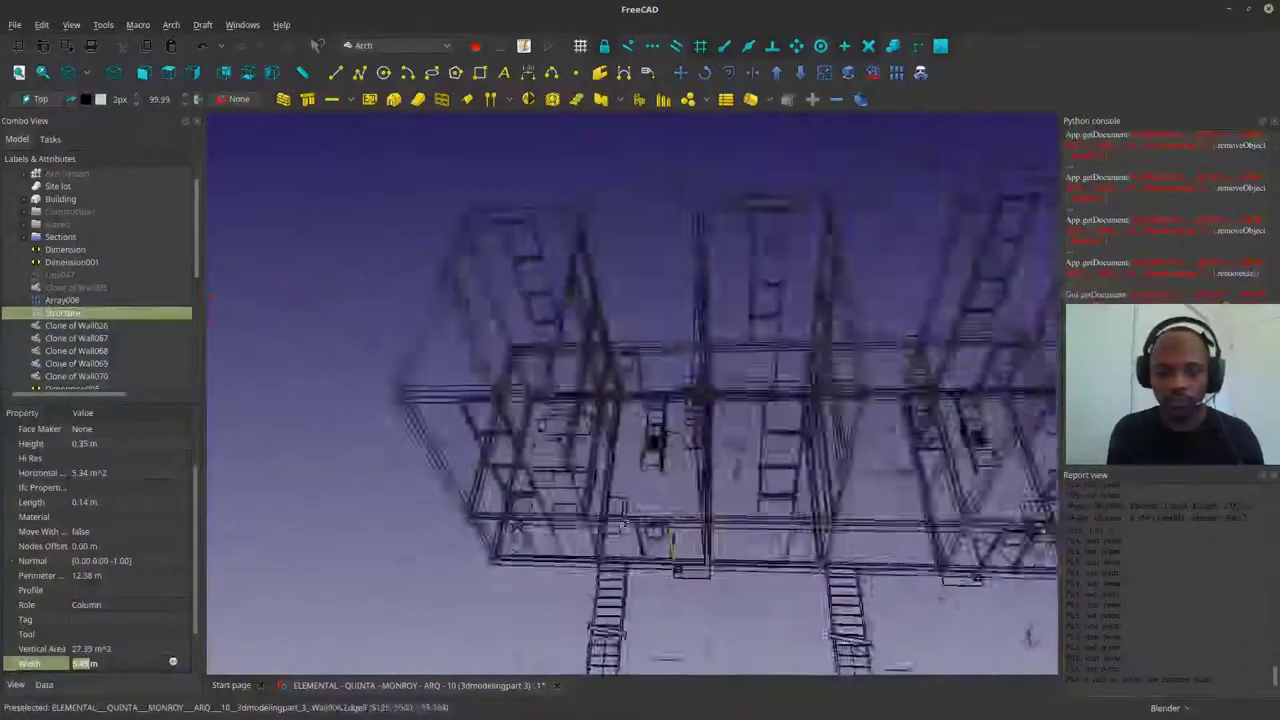
left_click(77, 299)
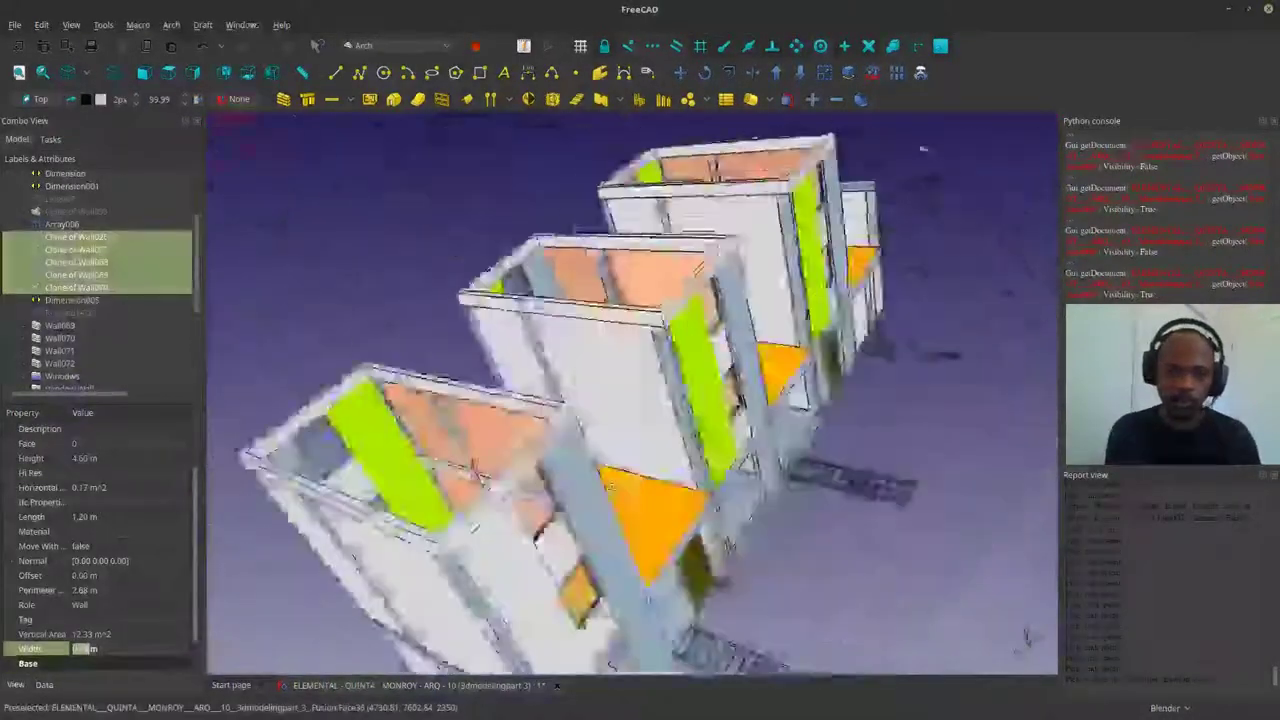
Collect the cloned upper walls, the side wall's new columns and its top beam in the Cast concrete group
left_click(44, 322)
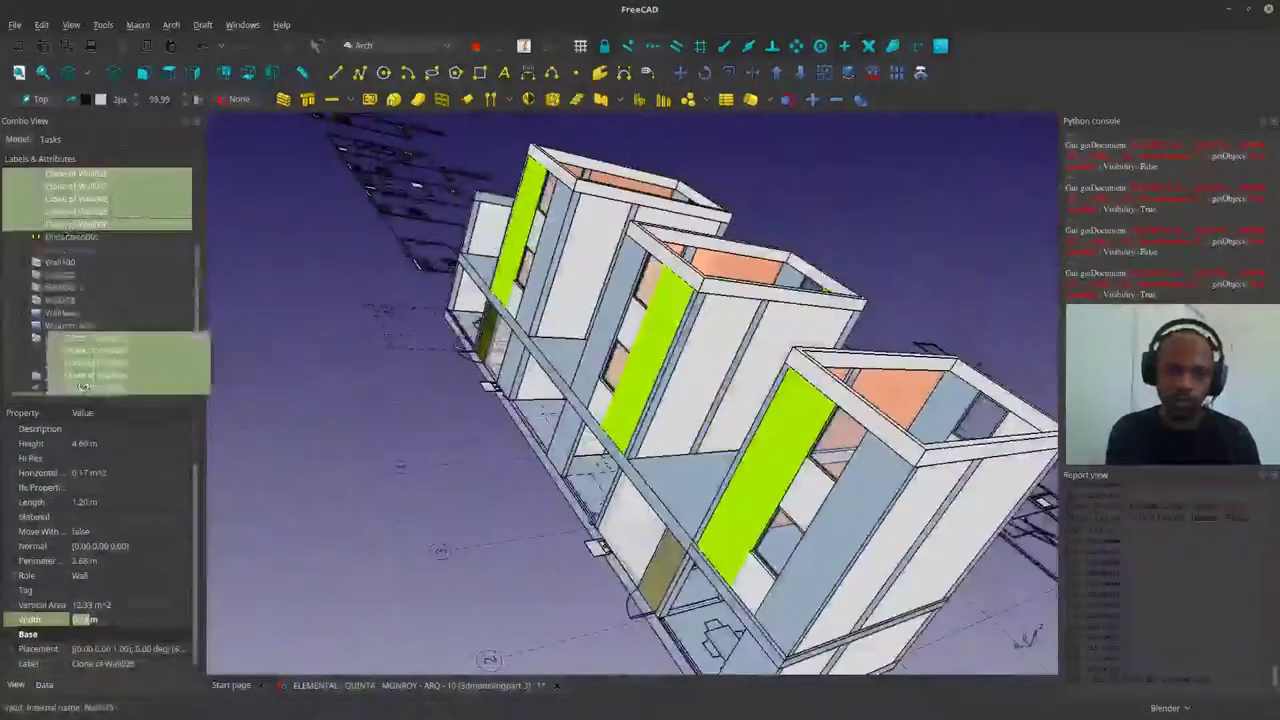
right_click(80, 366)
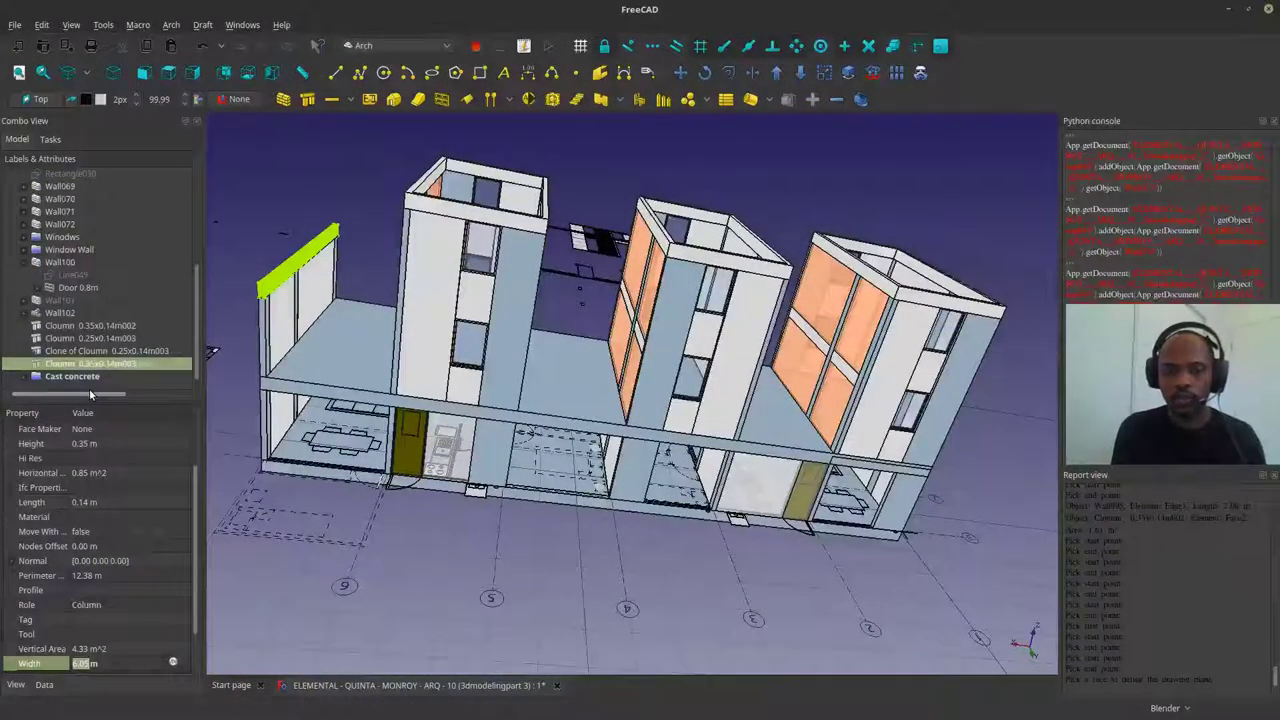
left_click_drag(88, 378, 72, 298)
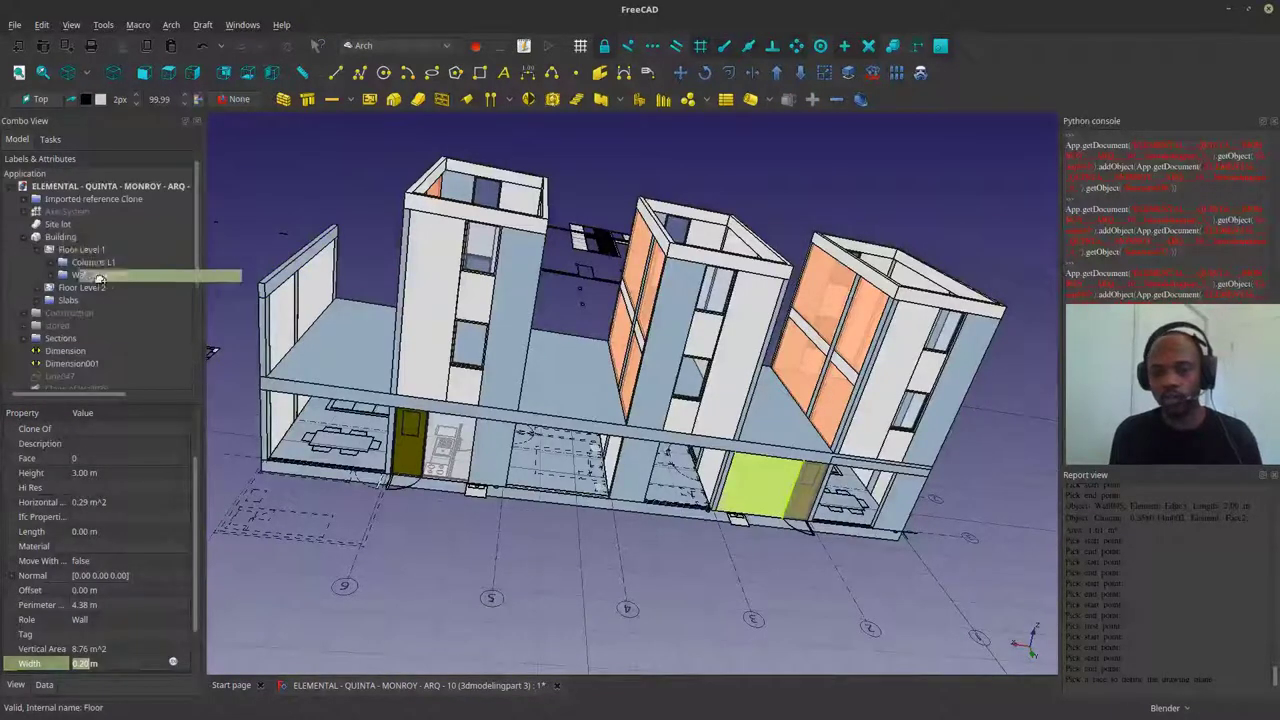
Move the door walls Wall102 and Wall100 into the Walls L1 group of Floor Level 1
left_click_drag(100, 278, 92, 273)
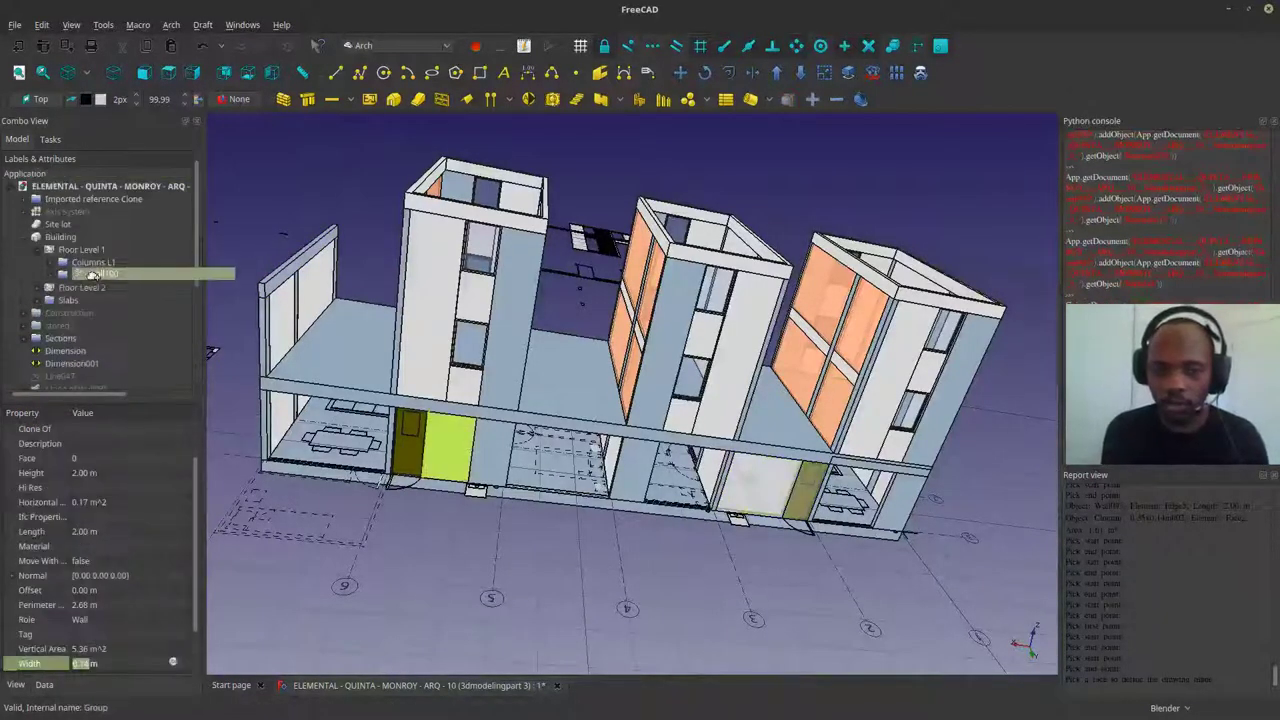
left_click_drag(92, 273, 92, 274)
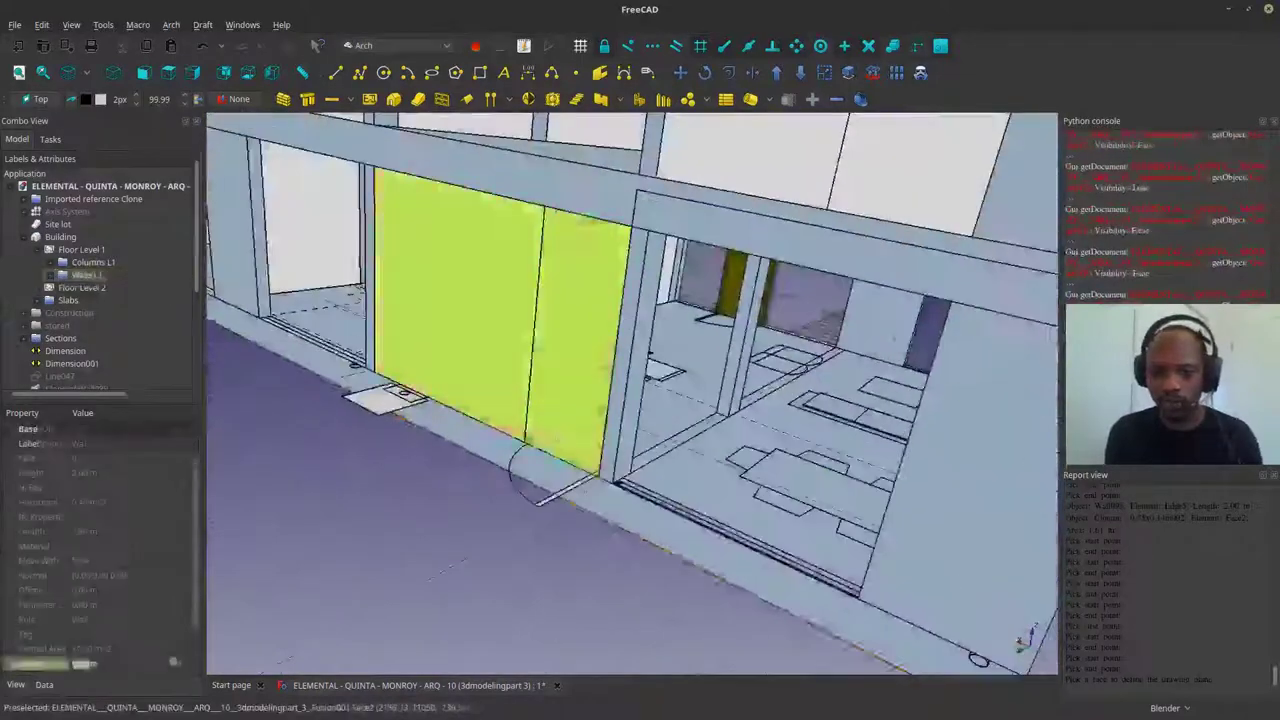
Toggle the visibility of Wall002 and the overlapping ground-floor wall that holds the 0.81 m door
right_click(571, 403)
left_click(108, 259)
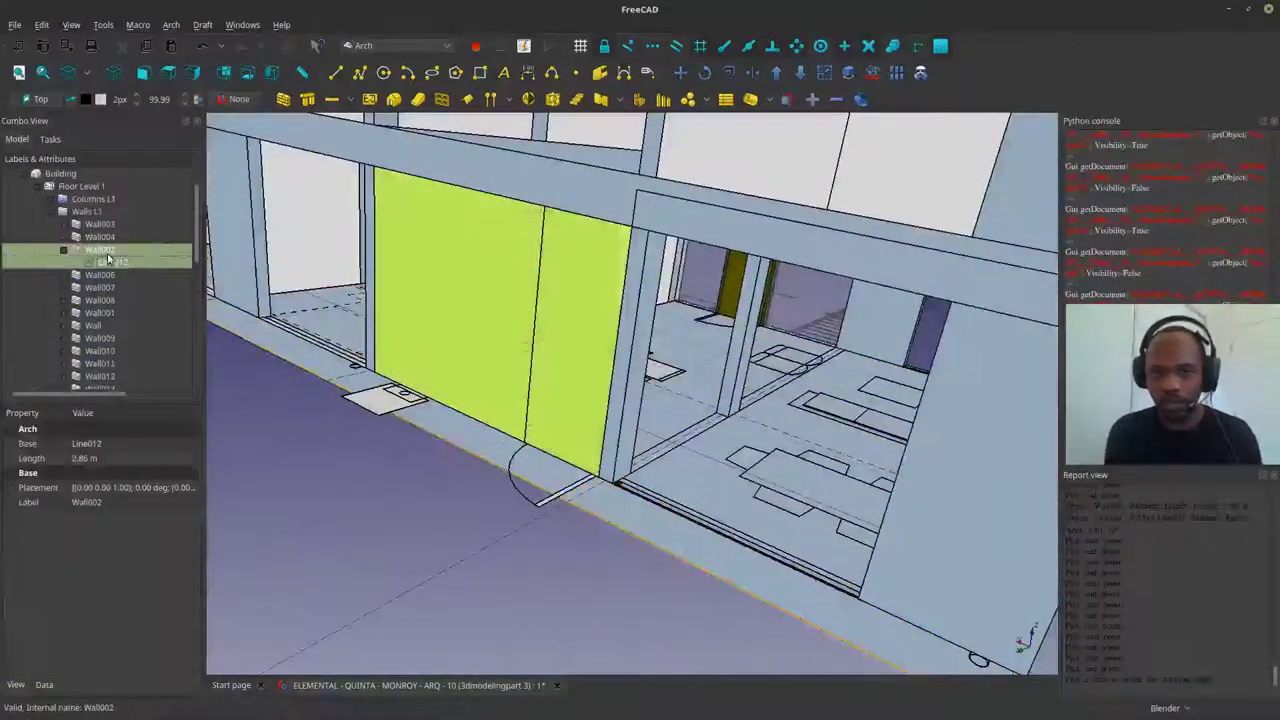
left_click(722, 326)
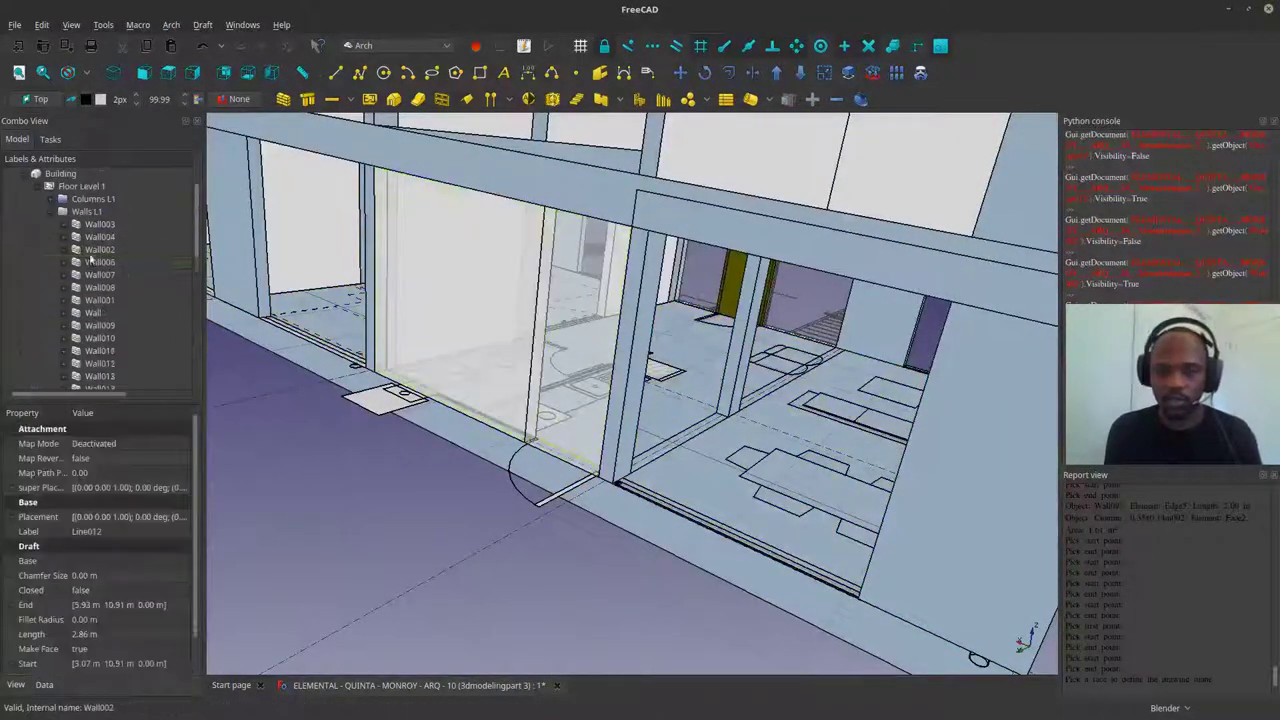
left_click(118, 300)
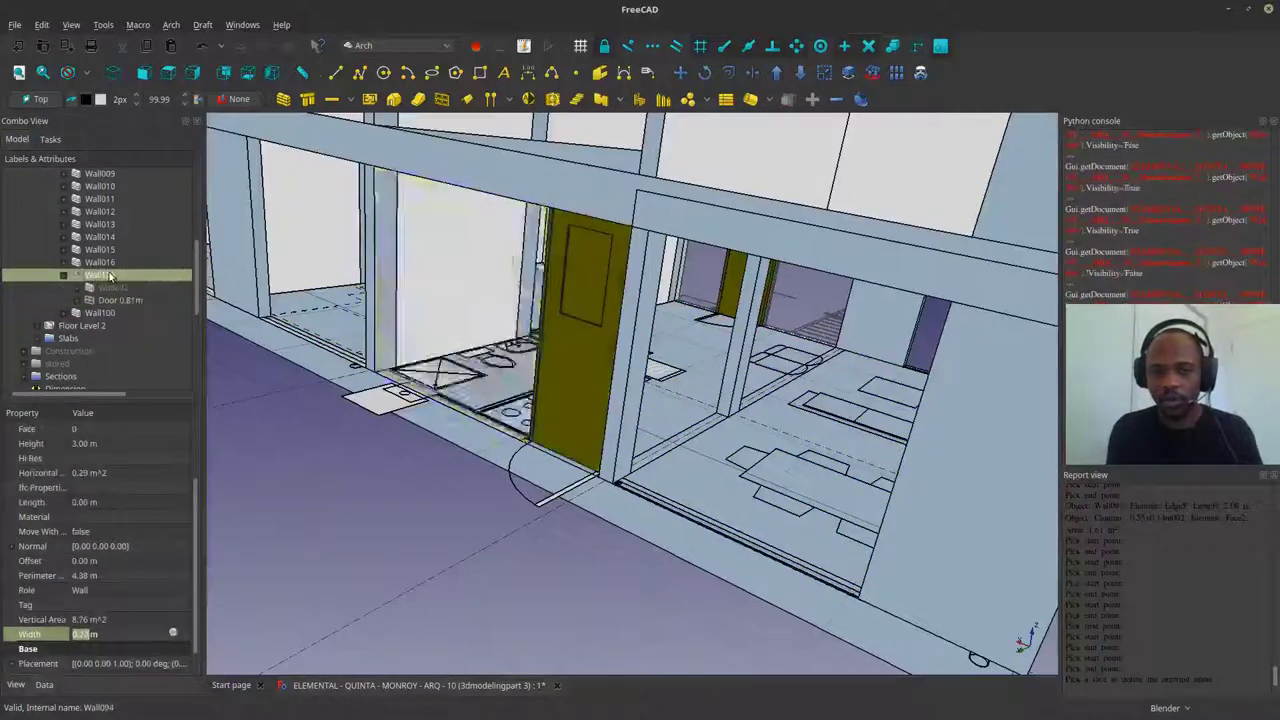
middle_click_drag(600, 420, 600, 360)
right_click(80, 302)
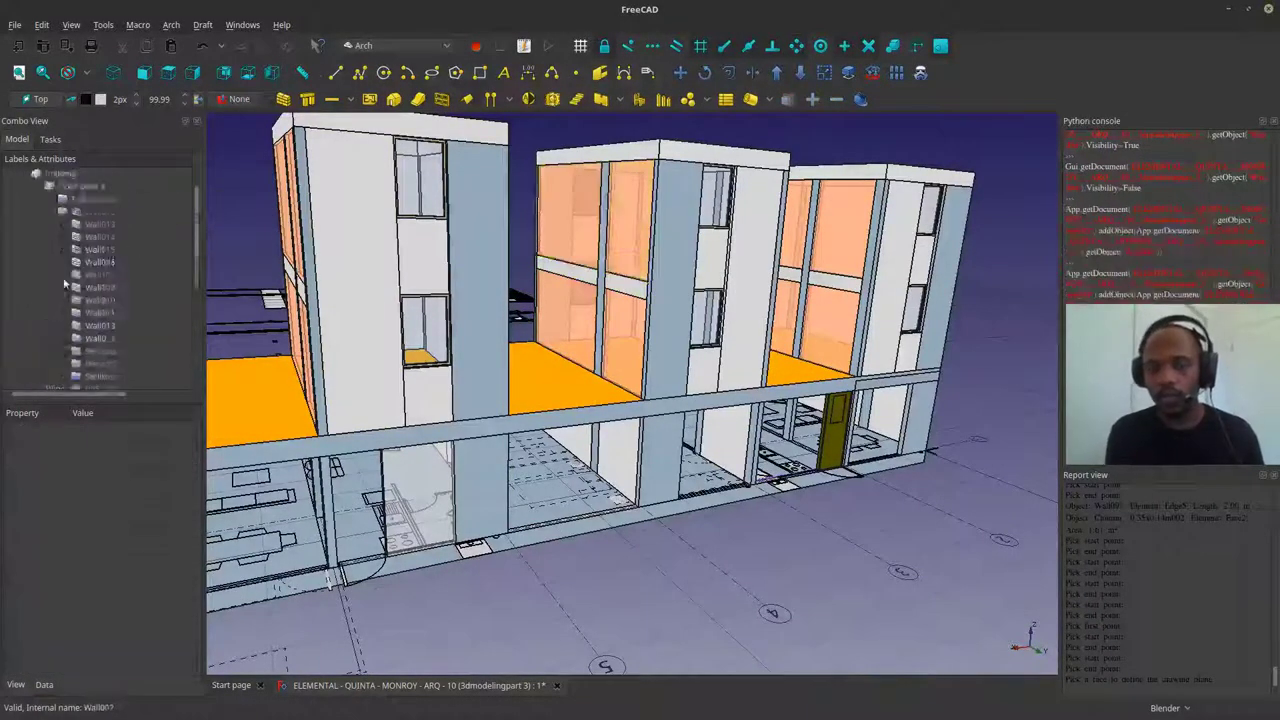
Hide Building and move the Cast concrete, Window Wall and Windows groups into it
key("space")
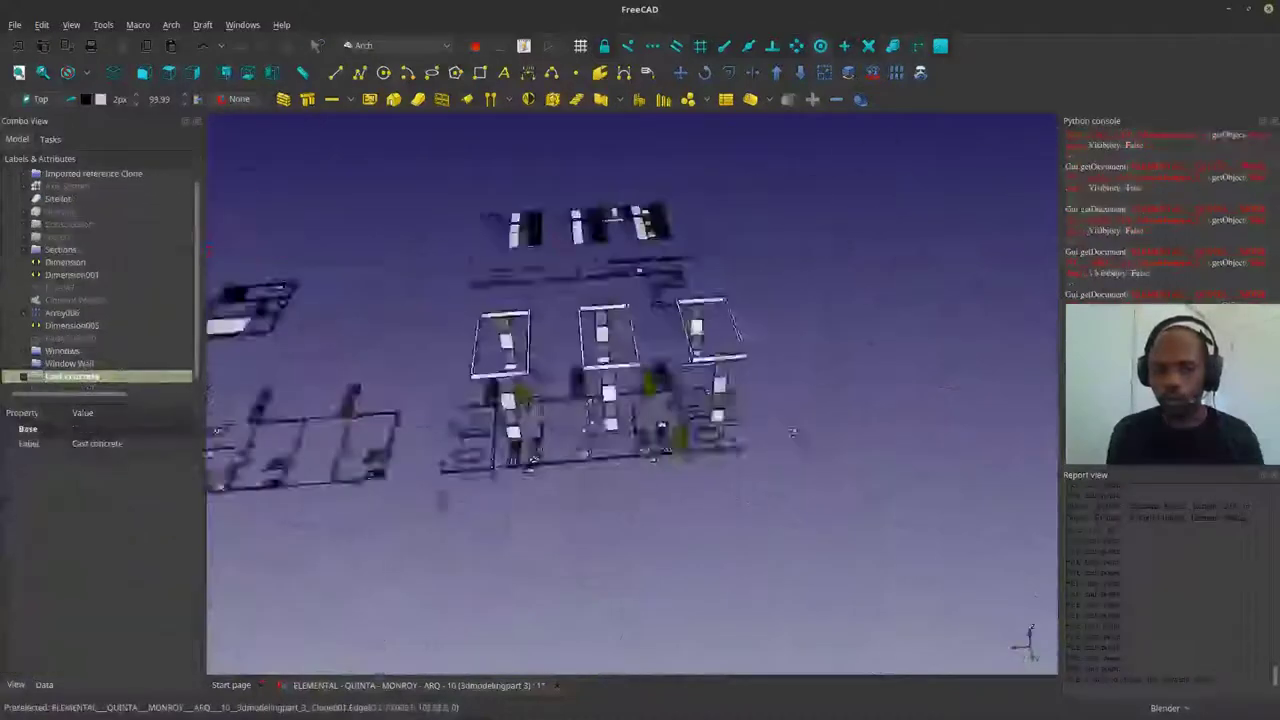
left_click(100, 375)
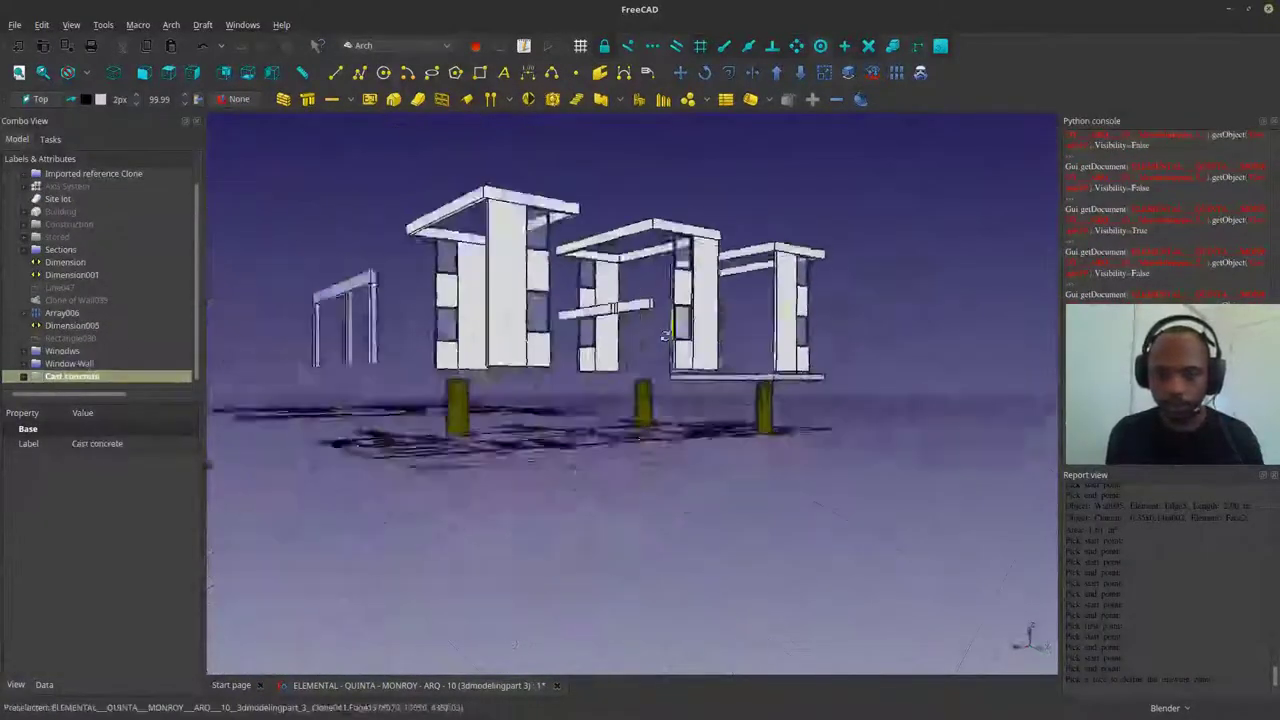
left_click_drag(100, 375, 57, 232)
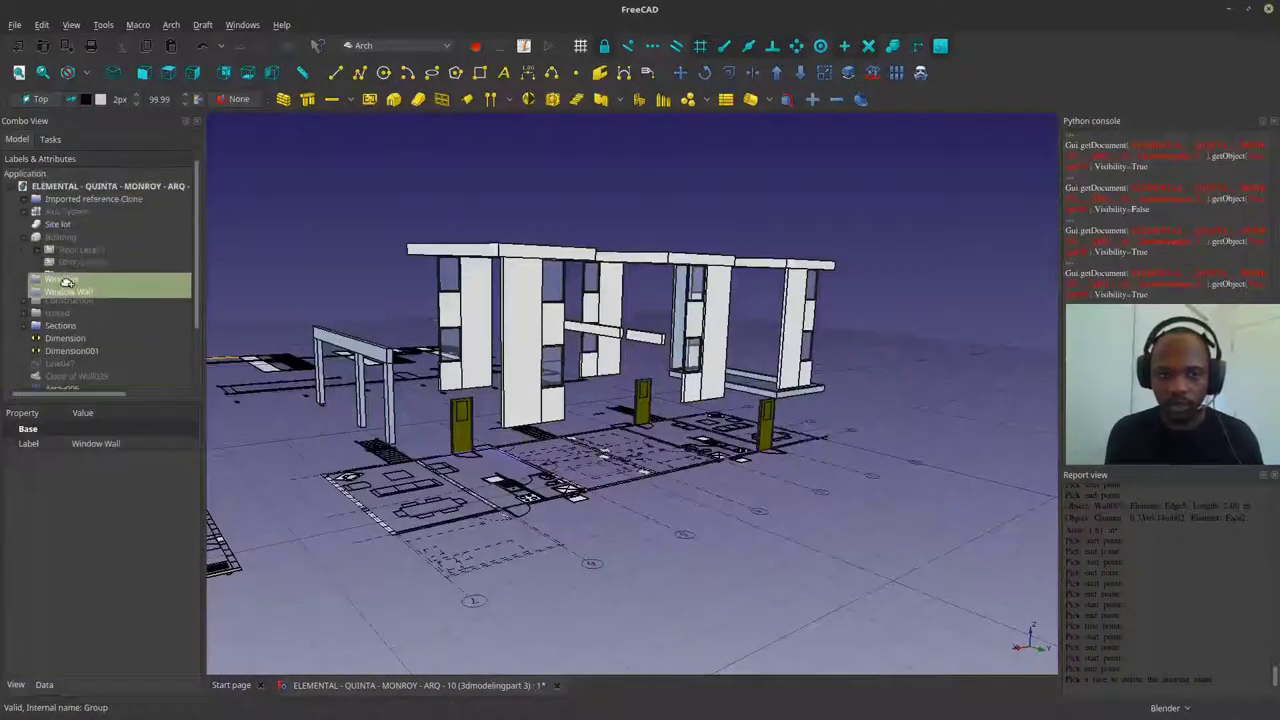
left_click(95, 263)
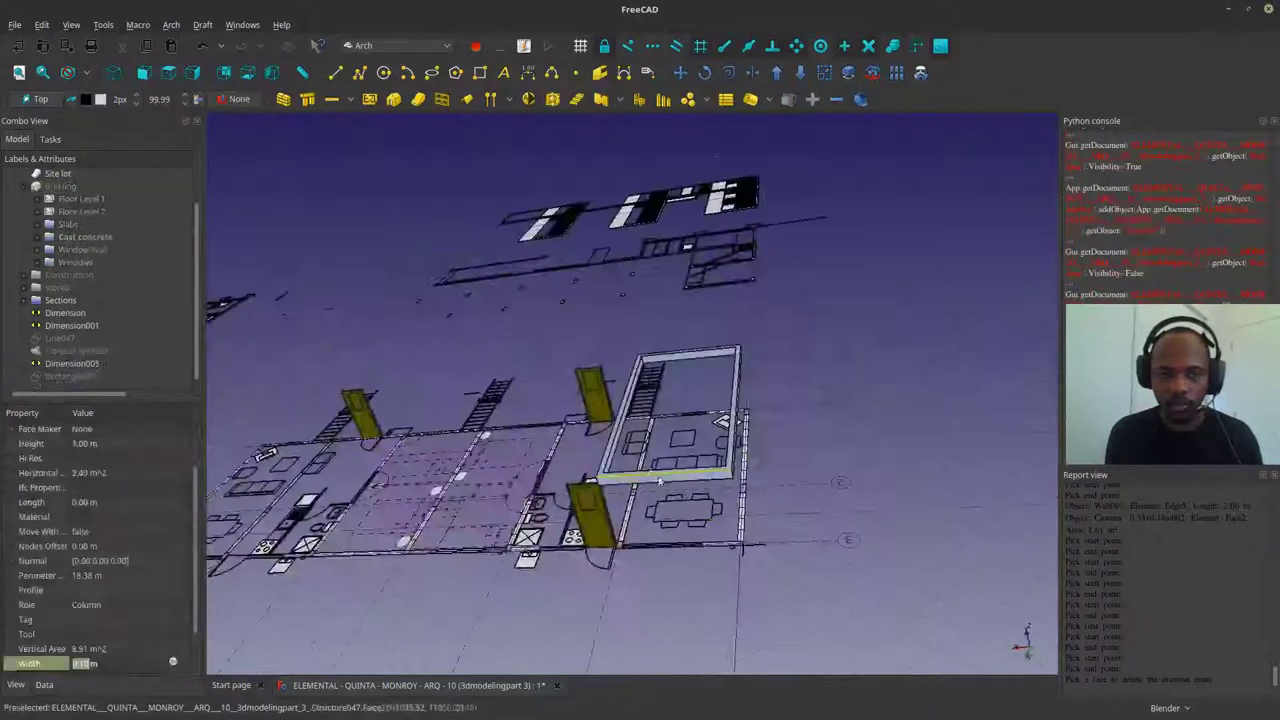
Delete ring beam001 from the stored group
key("Delete")
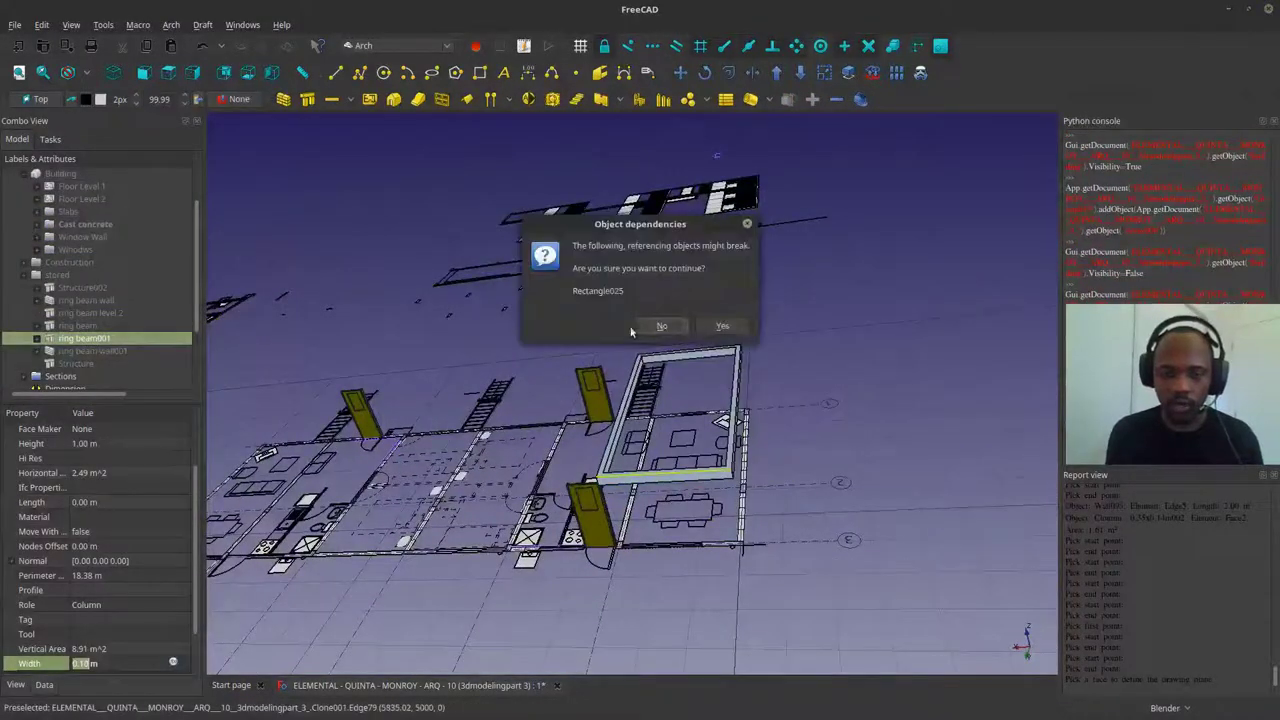
left_click(646, 329)
left_click(77, 335)
key("Delete")
Delete the leftover wall clone, Line047 and the loose dimensions from the model tree
left_click(77, 363)
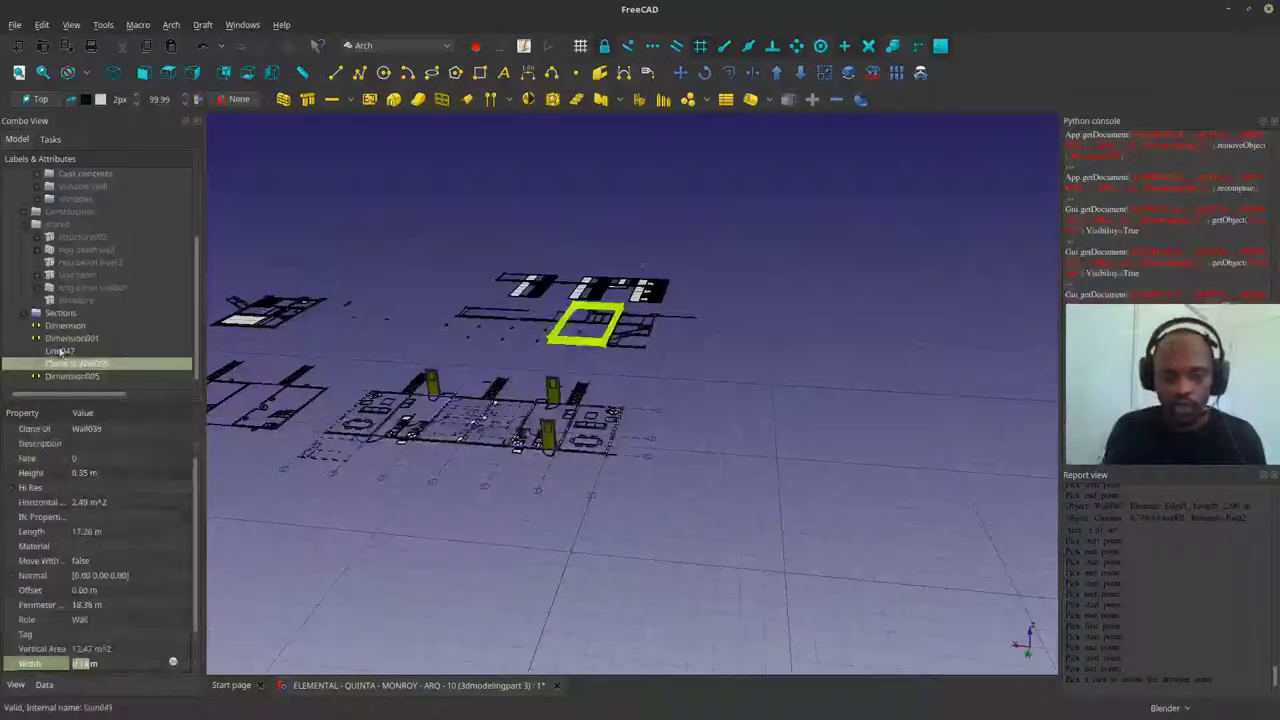
left_click(60, 352)
right_click(62, 352)
left_click(62, 337)
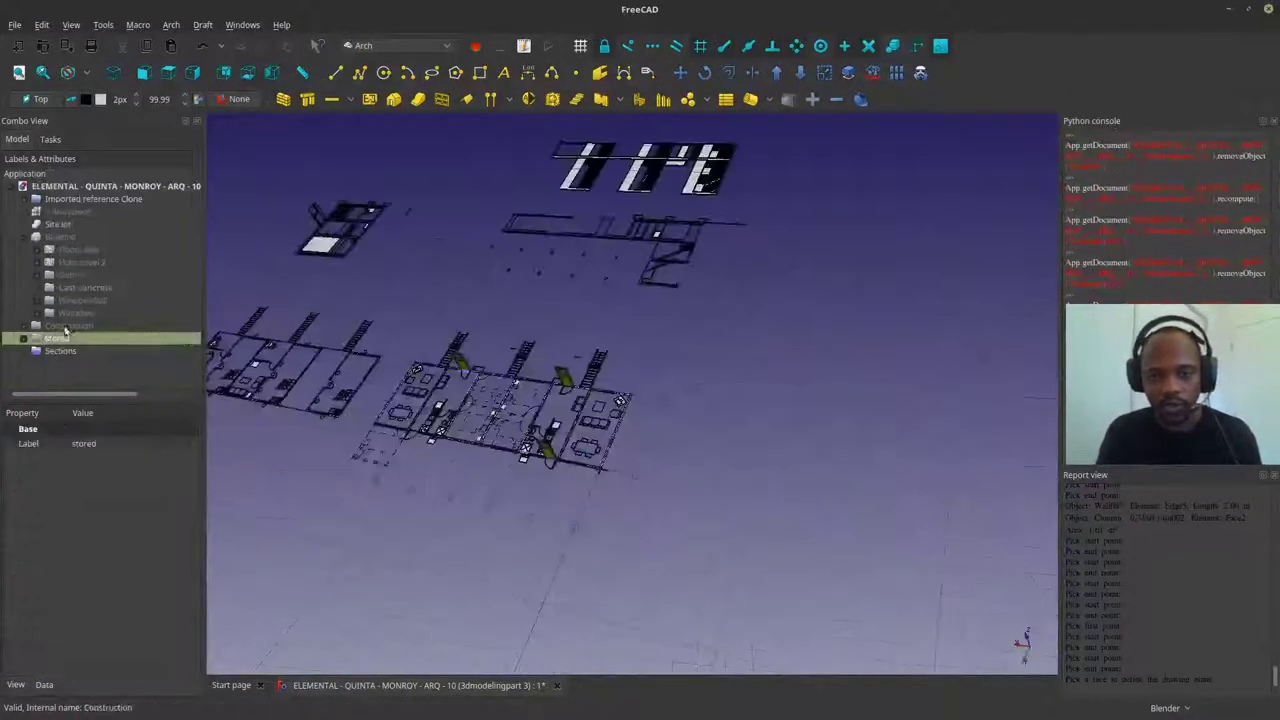
Show the building again, add a section plane through it and adjust the plane's Y position
key("space")
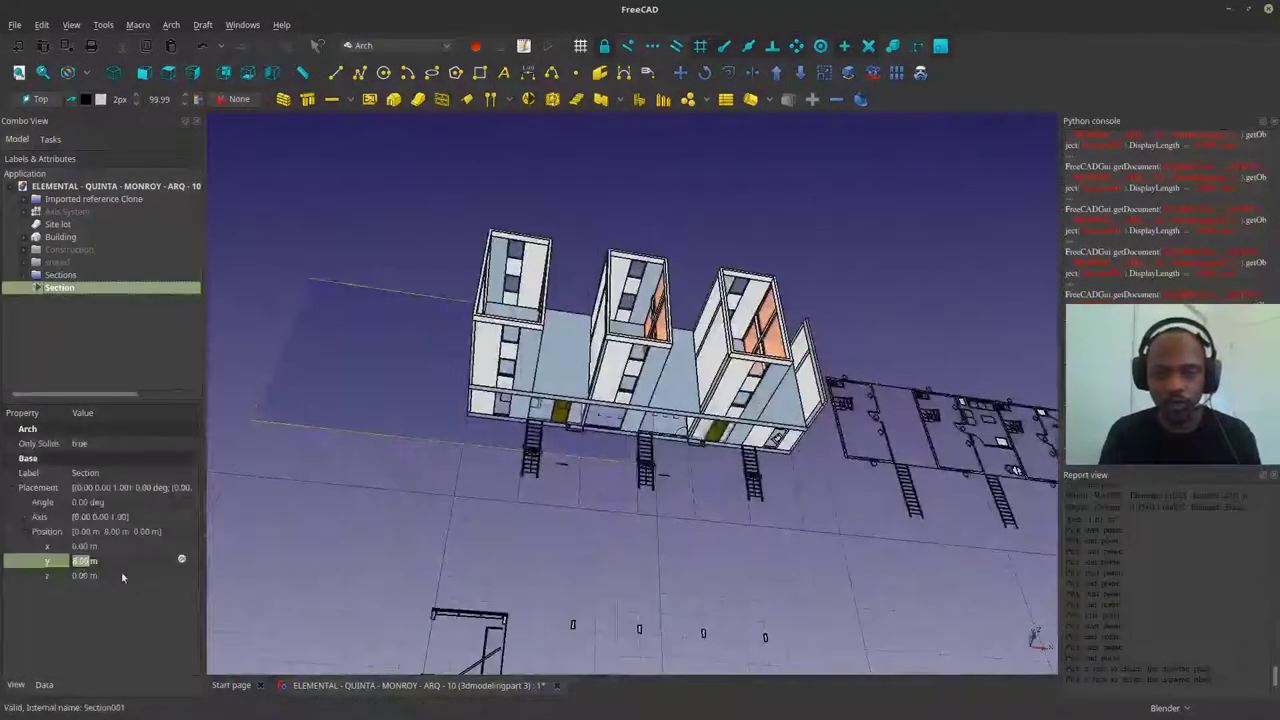
key("1")
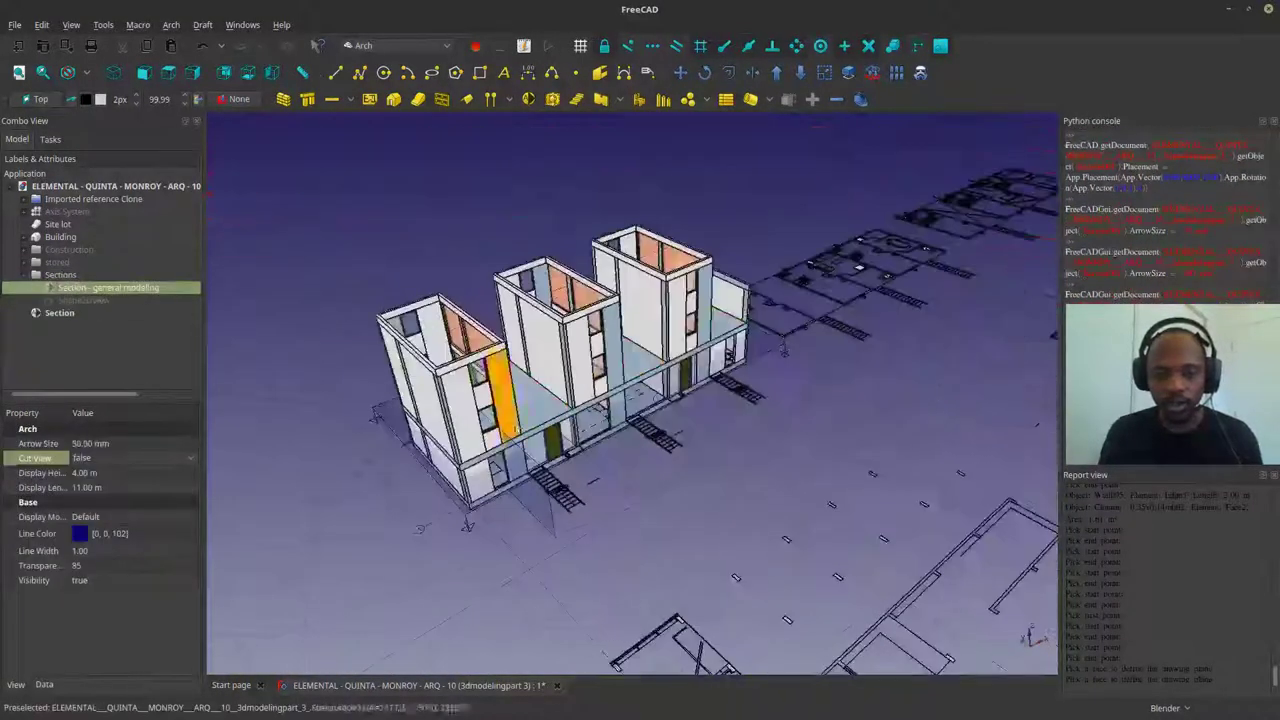
Duplicate the floor plan section plane as Section Floor Plan Level 002 and Section Floor Plan Level 003
right_click(85, 332)
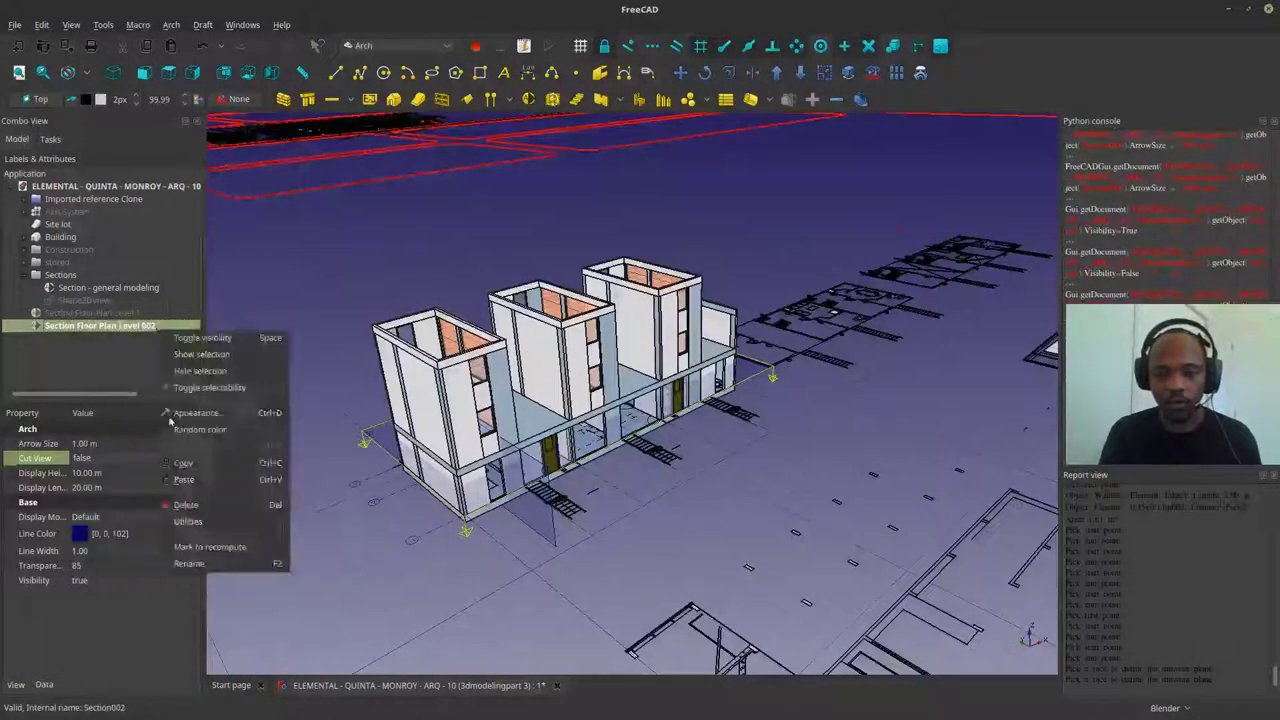
left_click(180, 326)
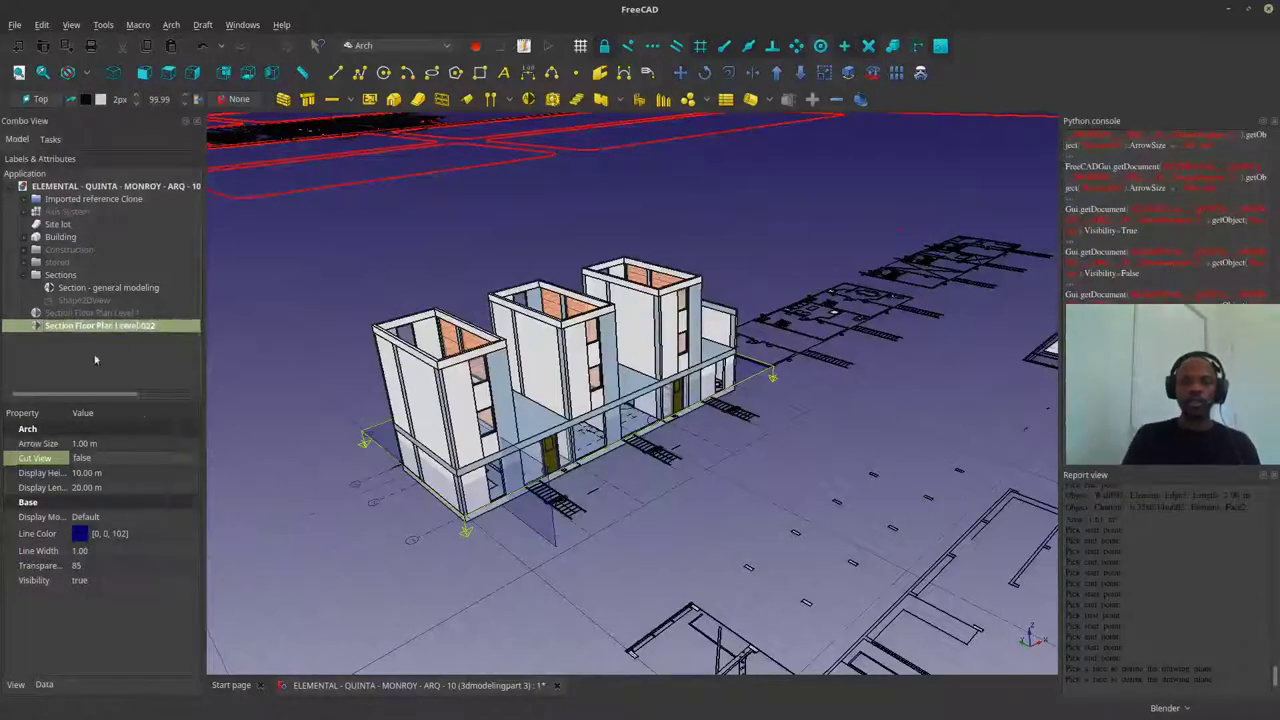
left_click(44, 684)
left_click(84, 574)
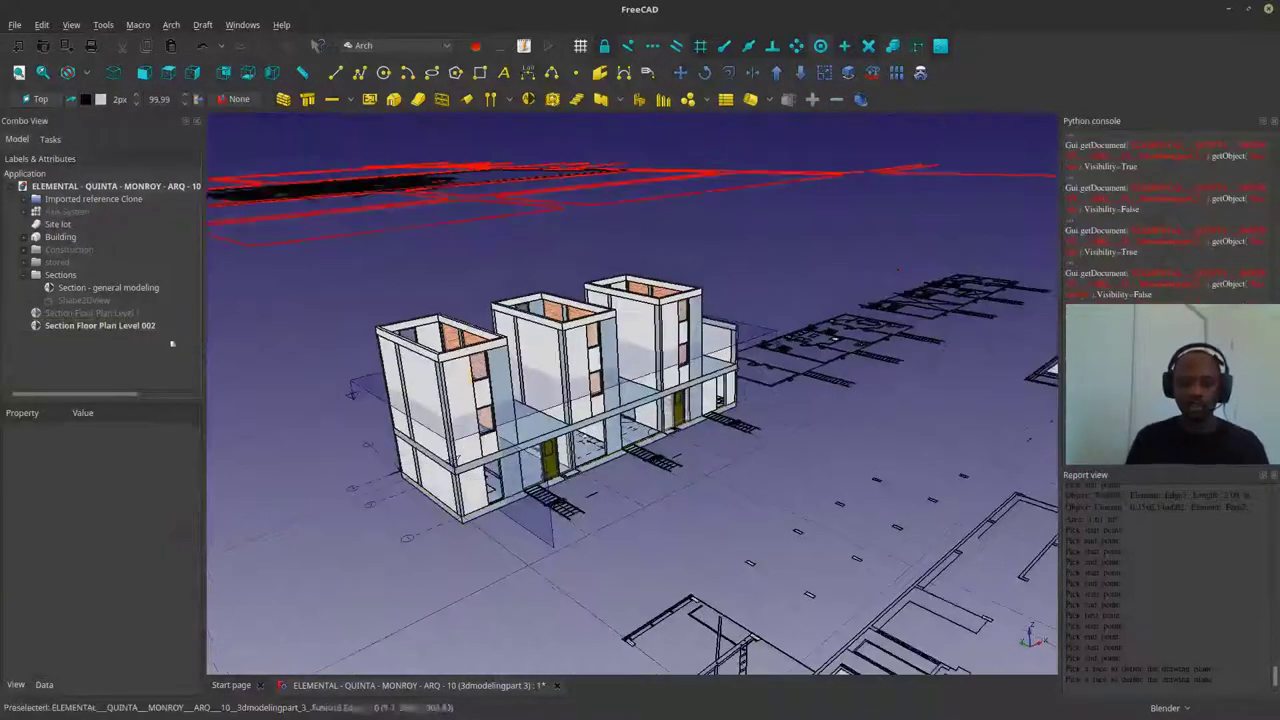
right_click(190, 313)
left_click(240, 340)
Adjust the Z position of the Level 002 section plane and set the Level 003 plane's Z to 6.50 m
left_click(97, 325)
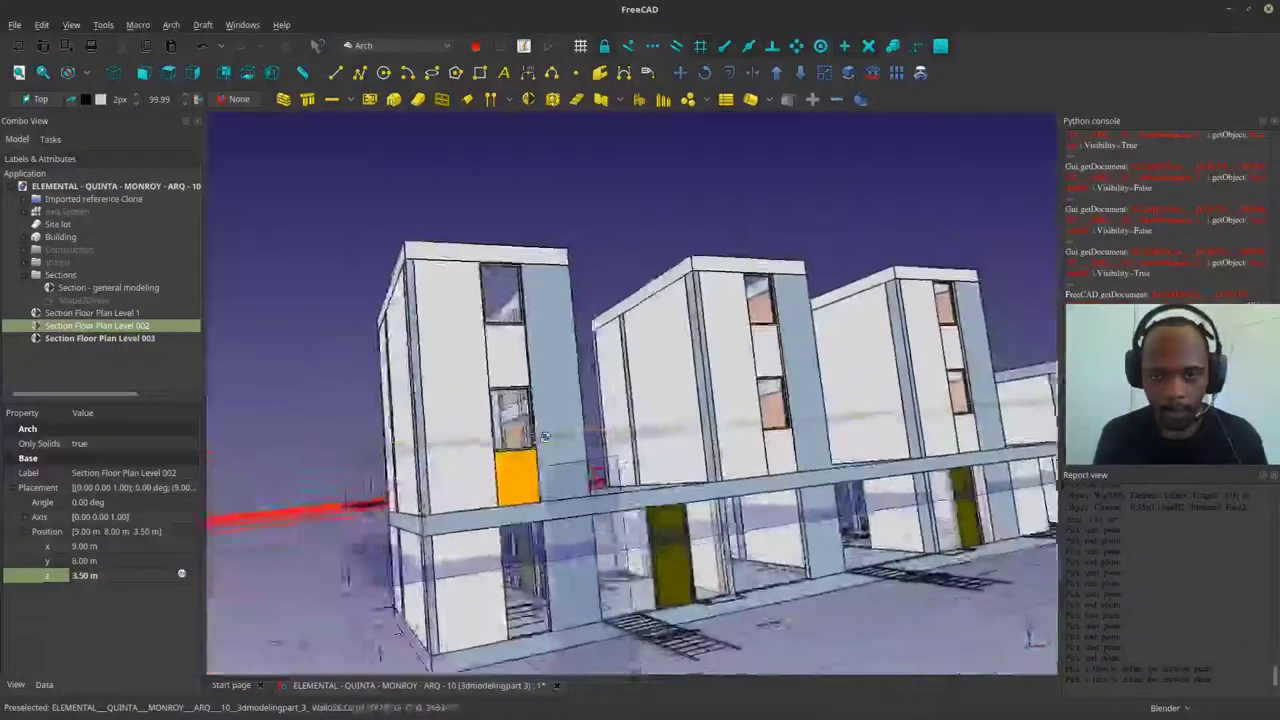
left_click(80, 576)
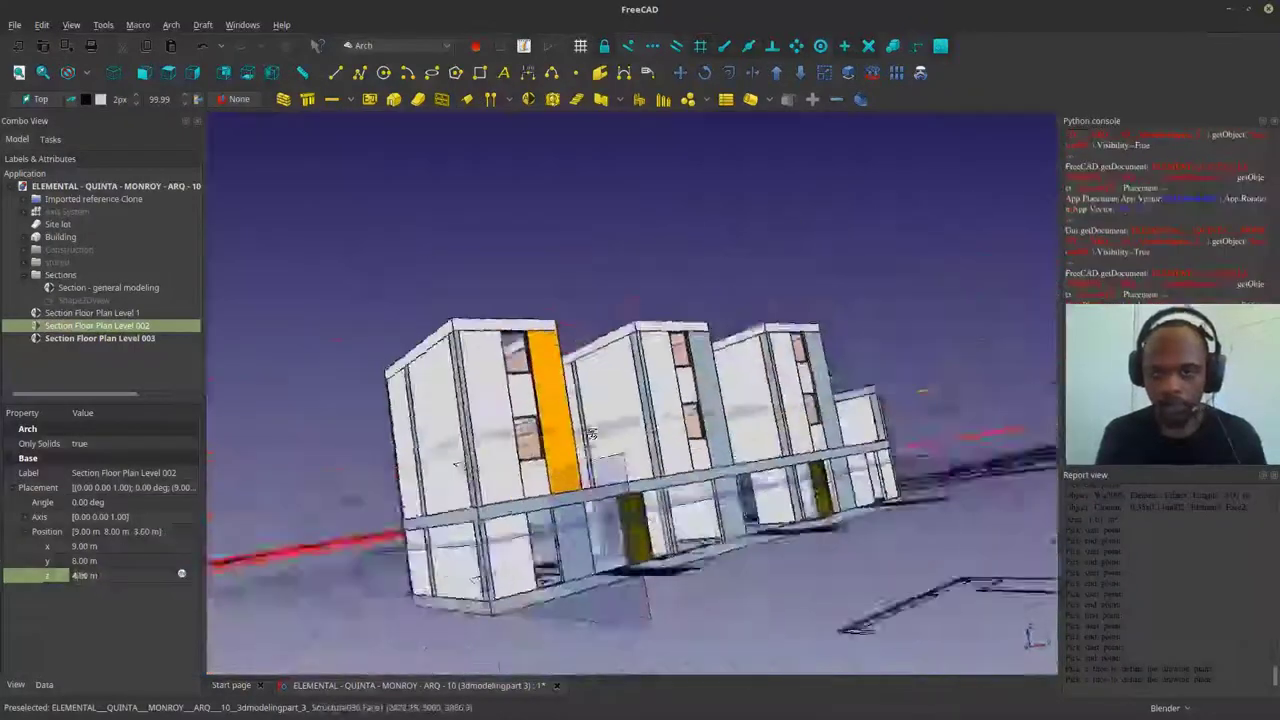
left_click(100, 338)
left_click(84, 576)
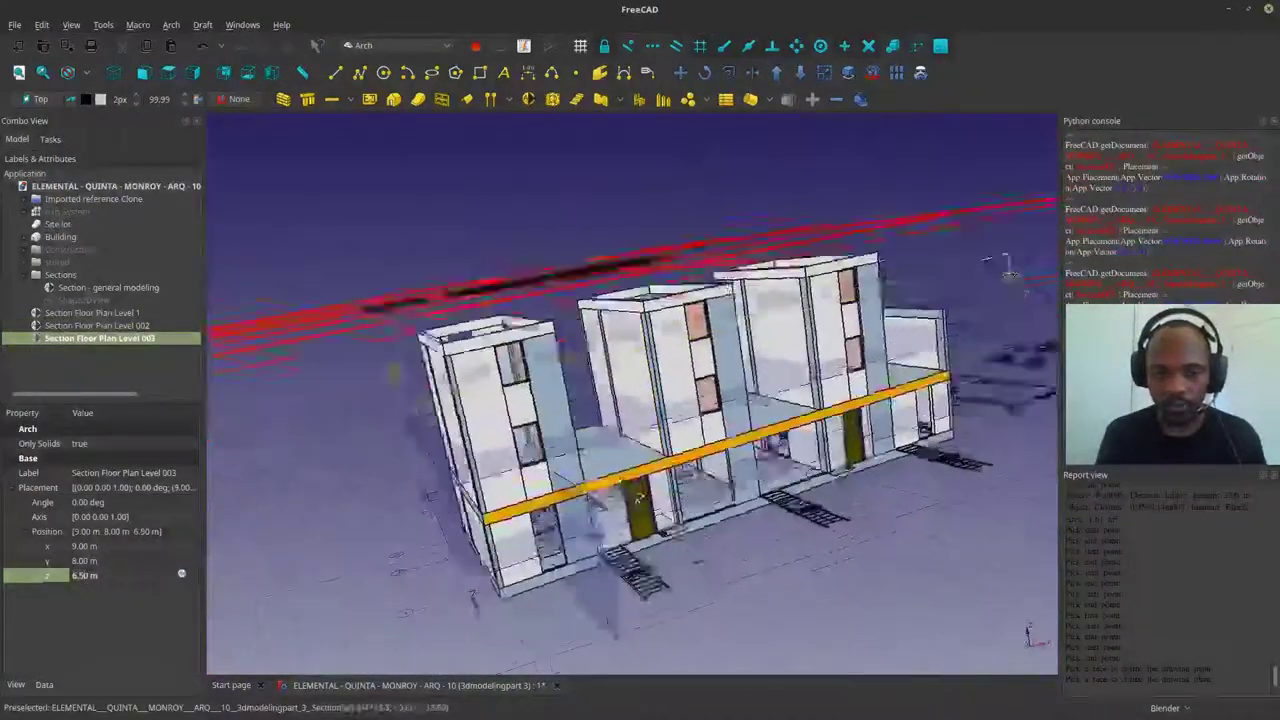
Add Building to Section Floor Plan Level 1, enable its cut view and create a 2D shape view from it
left_click(68, 238)
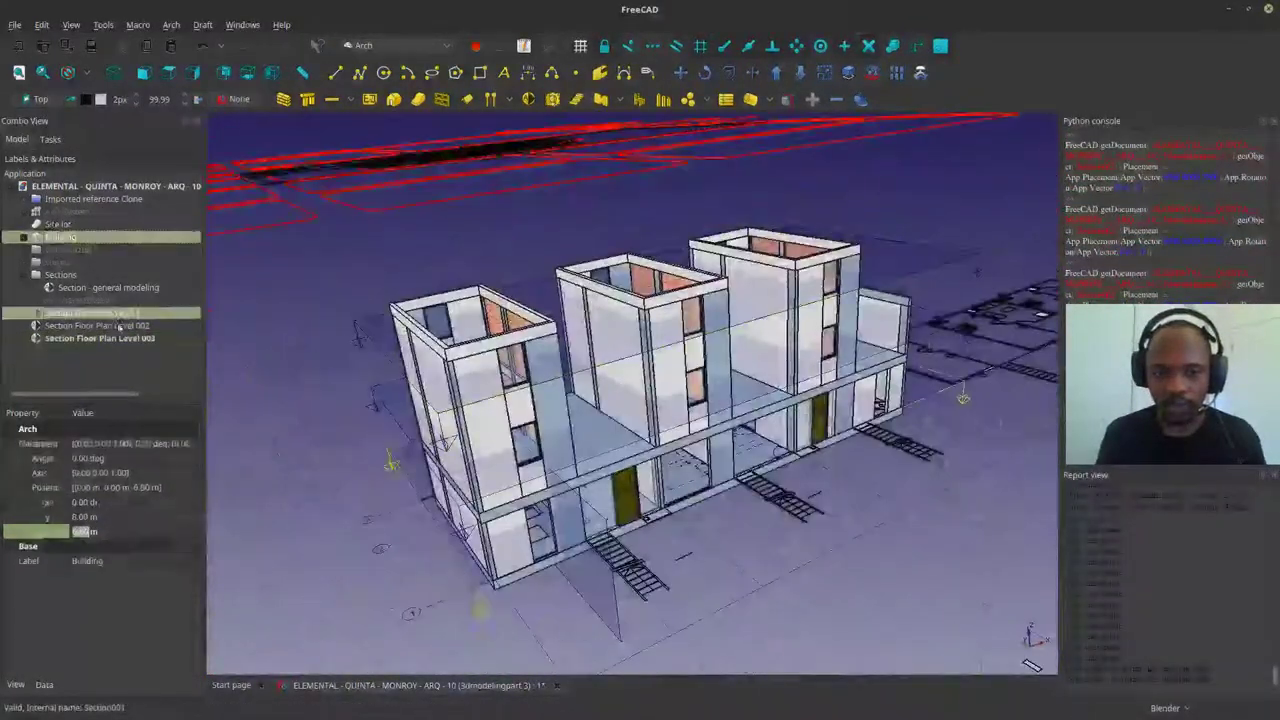
left_click(64, 312)
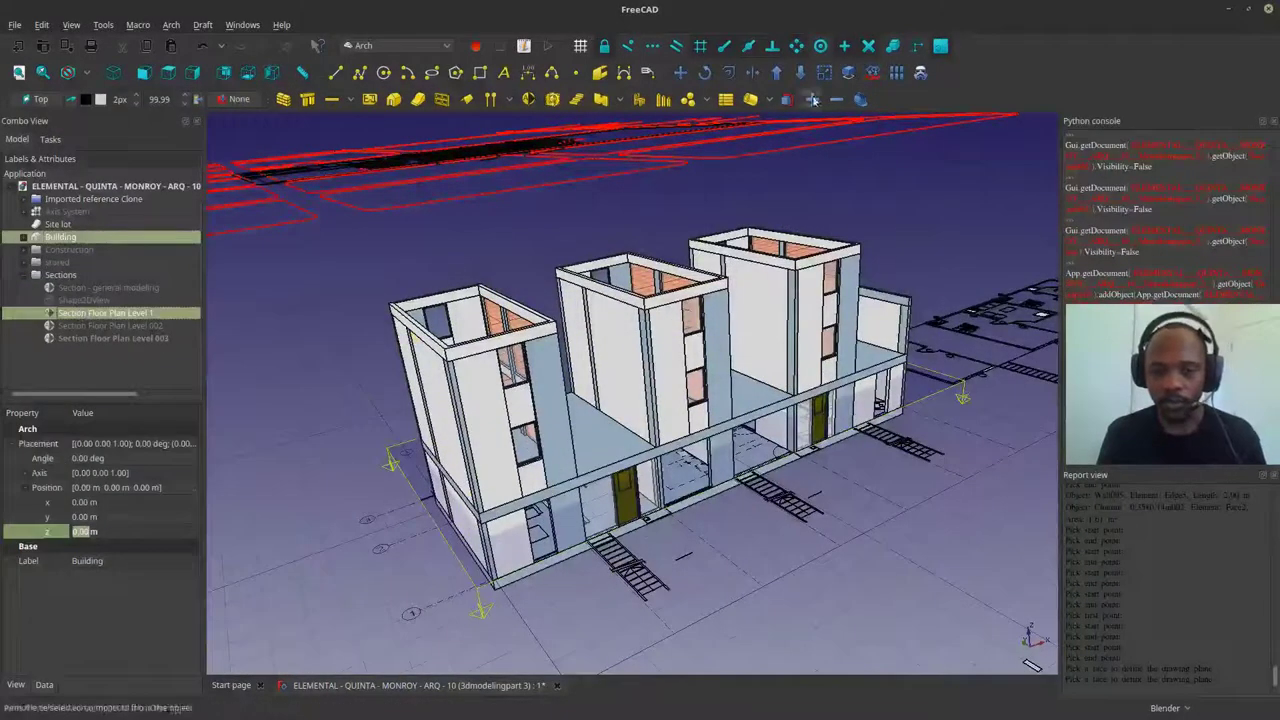
middle_click_drag(231, 524, 685, 487)
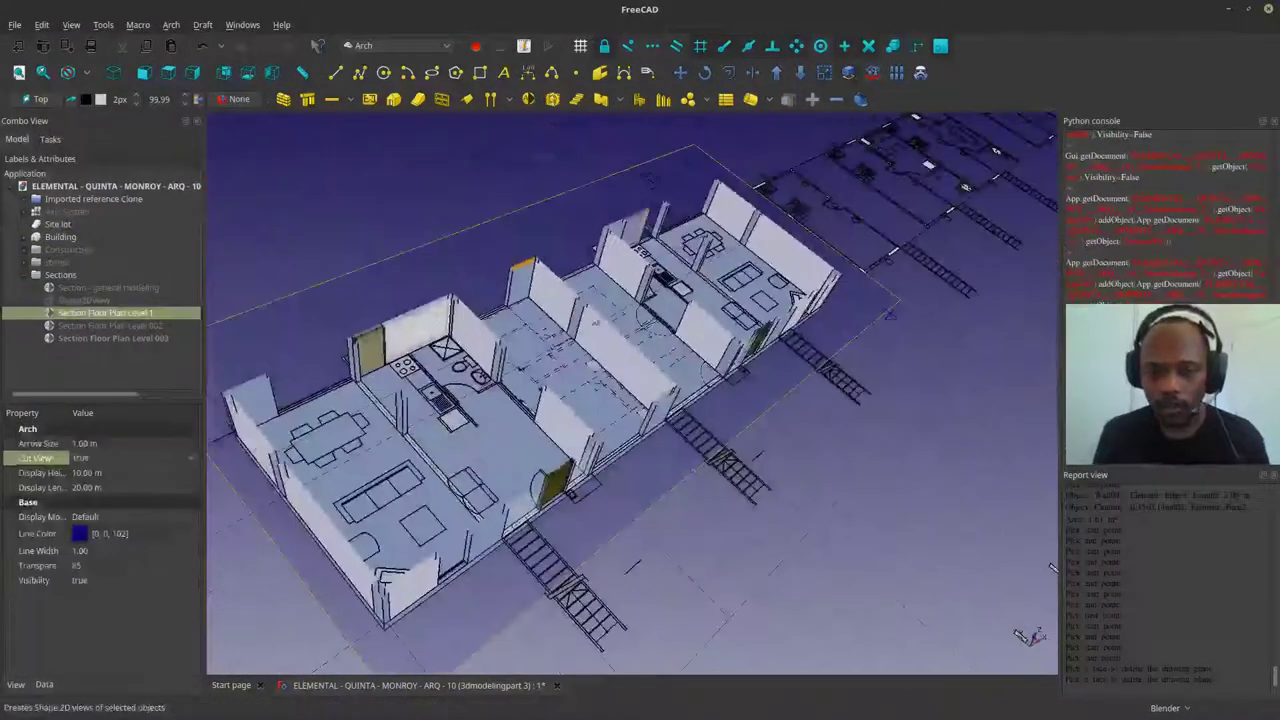
scroll(668, 524, "up", 10)
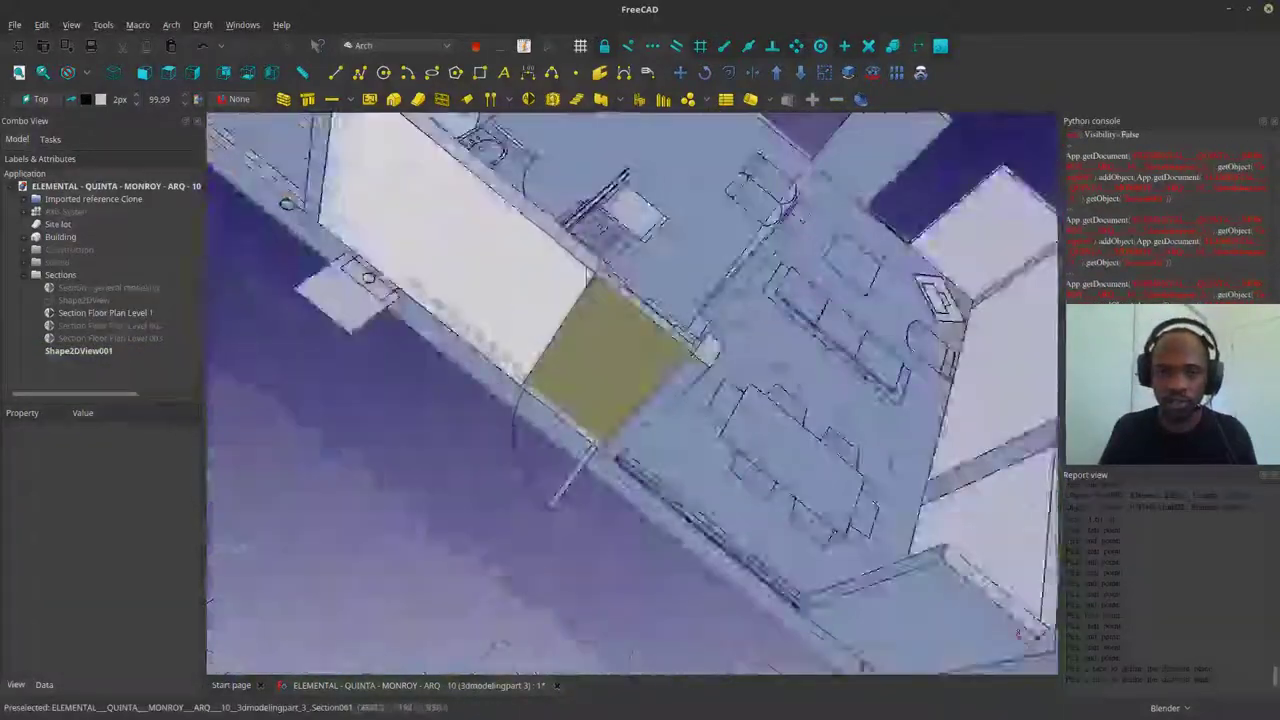
left_click(668, 524)
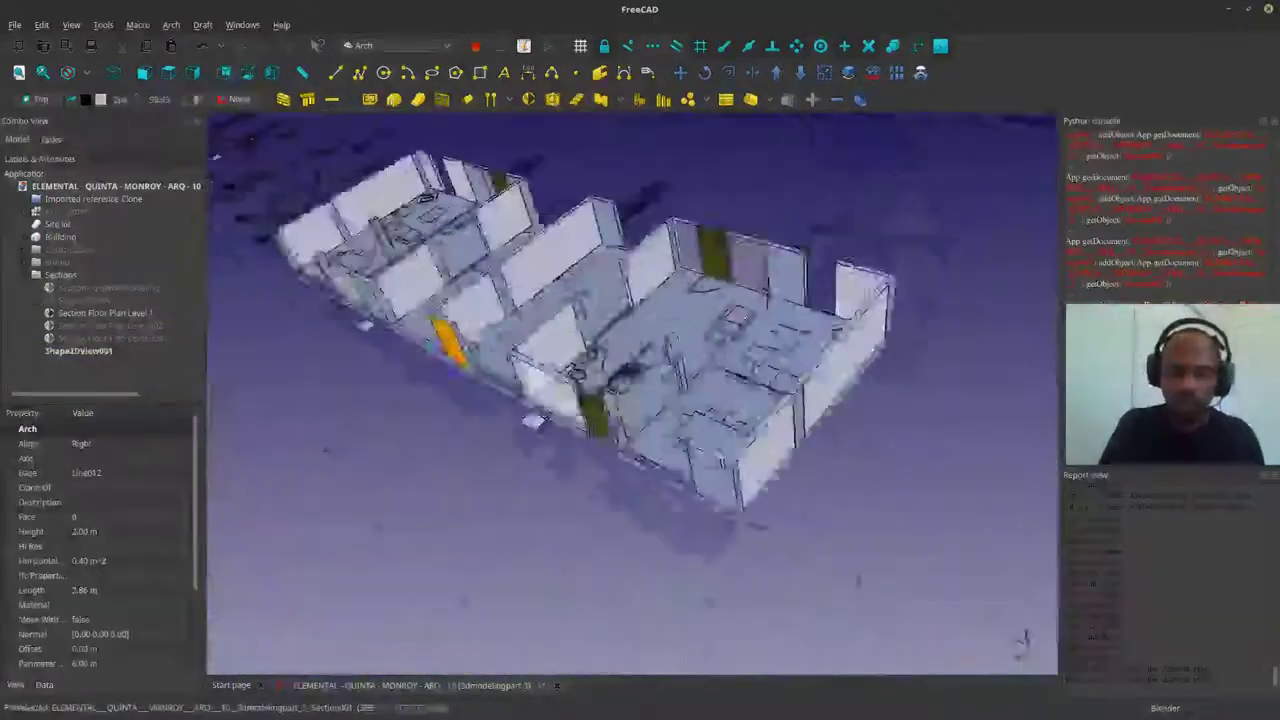
Show the Level 1 cut faces in purple on the 2D view and draw the partition base lines around the bathroom
scroll(287, 348, "up", 5)
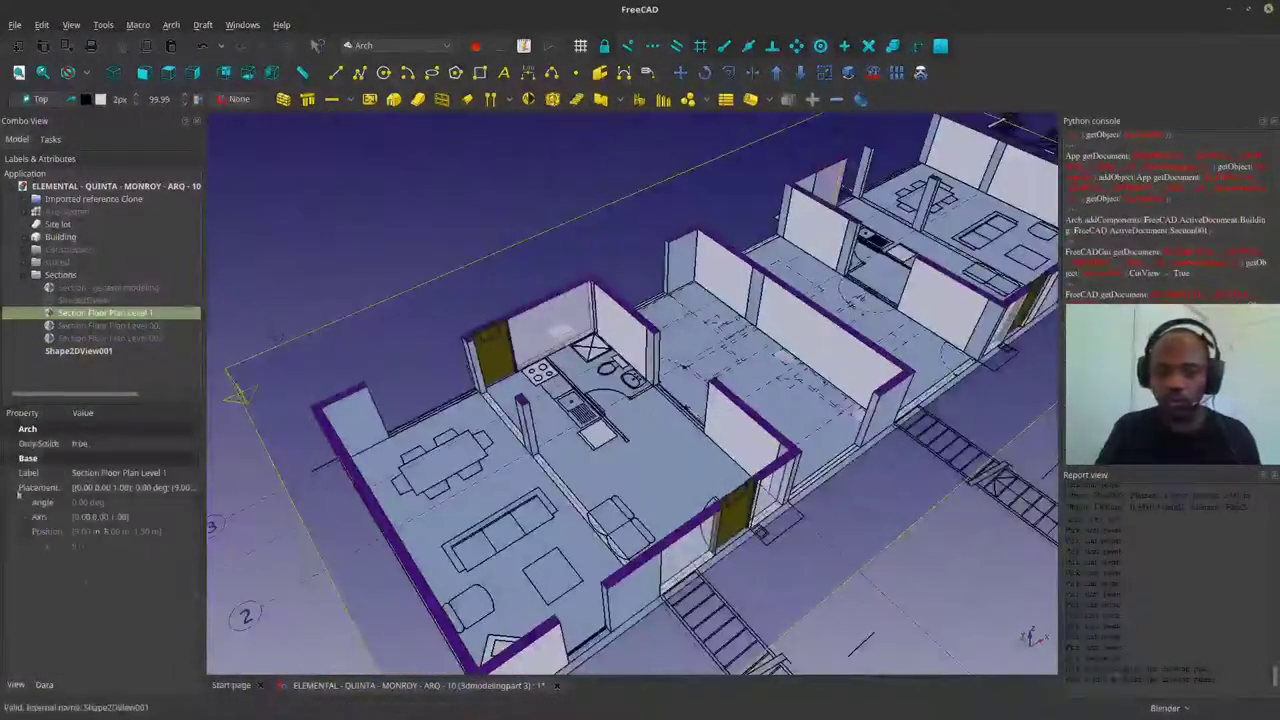
scroll(480, 362, "down", 5)
scroll(480, 362, "up", 10)
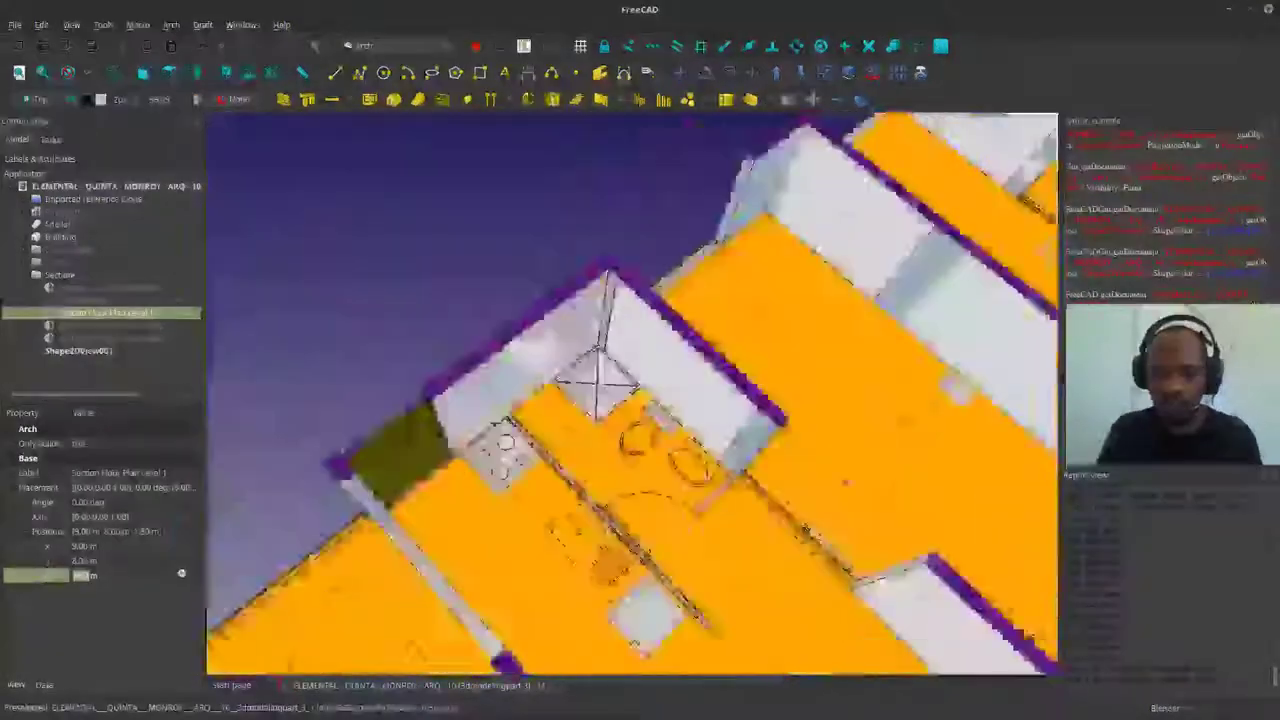
scroll(570, 358, "up", 3)
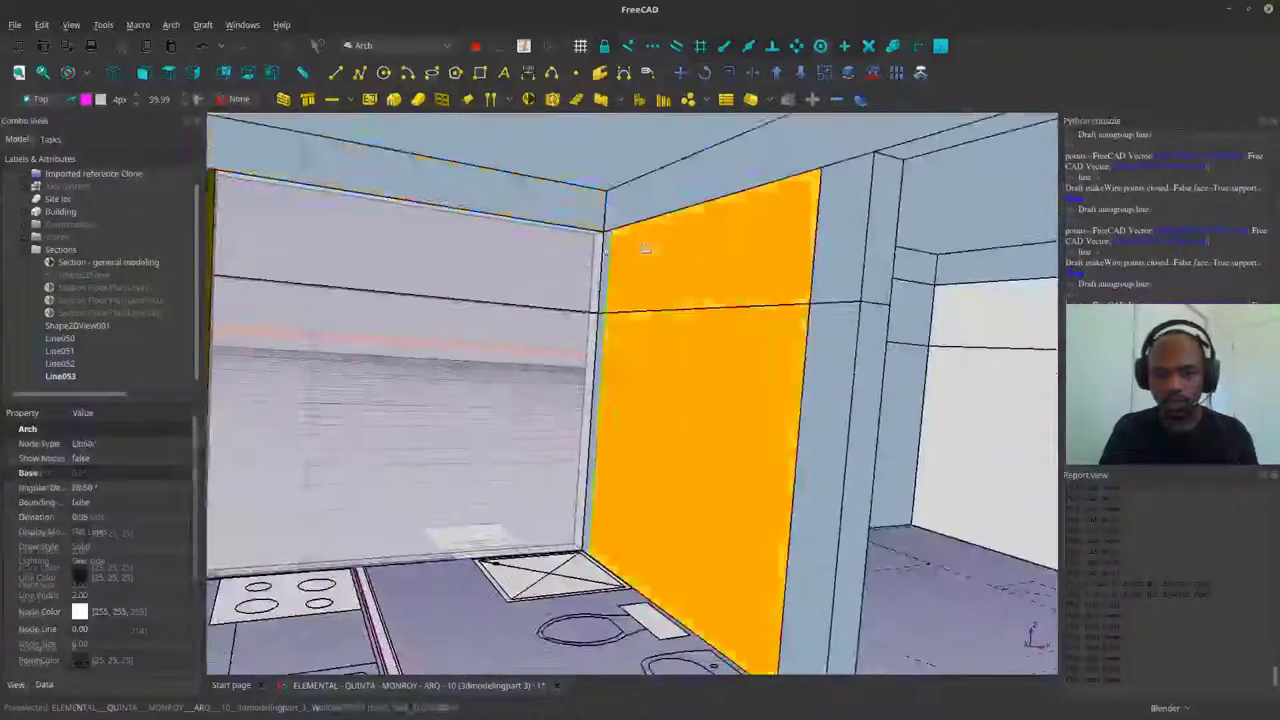
Dimension the bathroom wall's height and create a wall from Line050
left_click(645, 249)
key("l")
key("i")
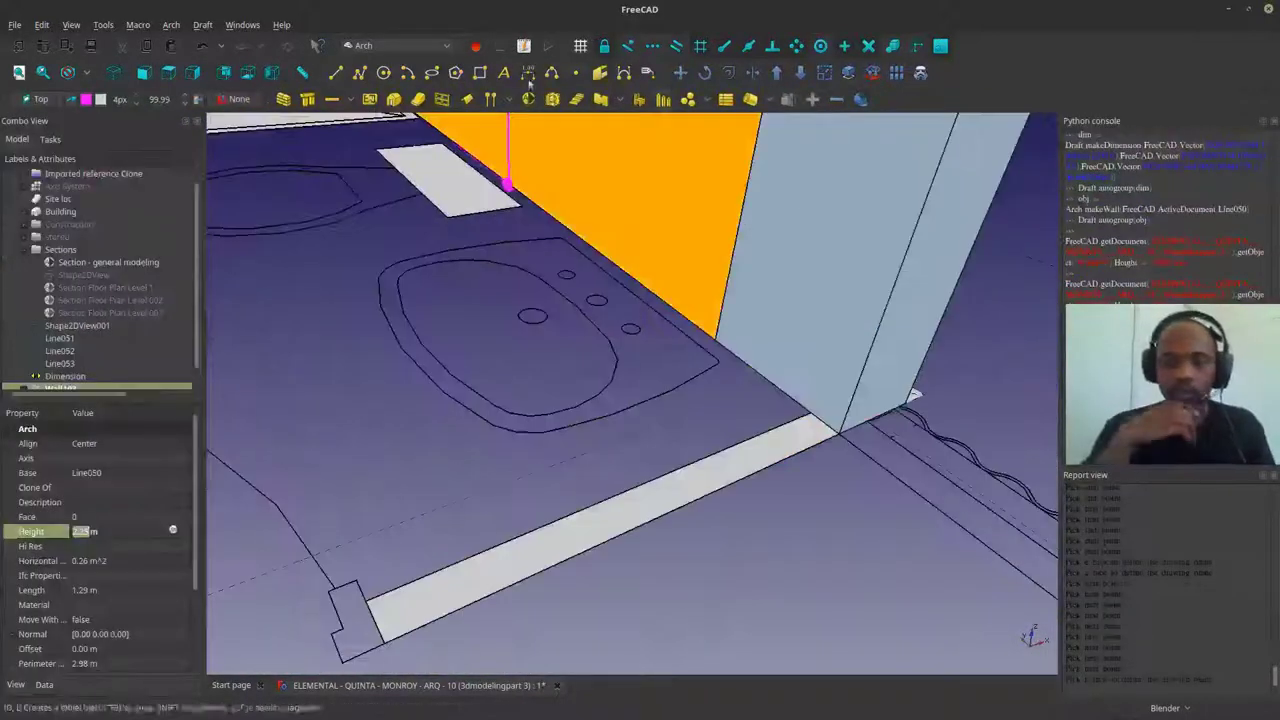
Build layered walls on Line051 with a height of 2.25 m, giving the first layer a 40 mm width
scroll(86, 627, "down", 3)
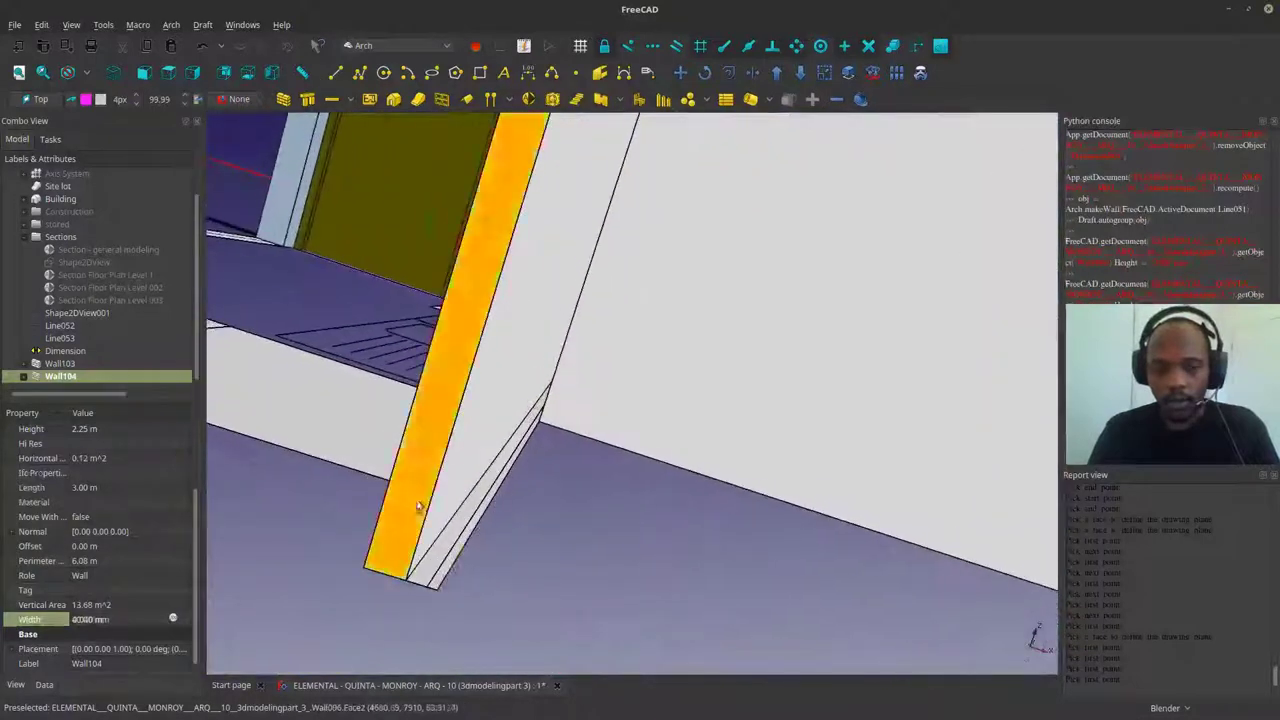
left_click(410, 480)
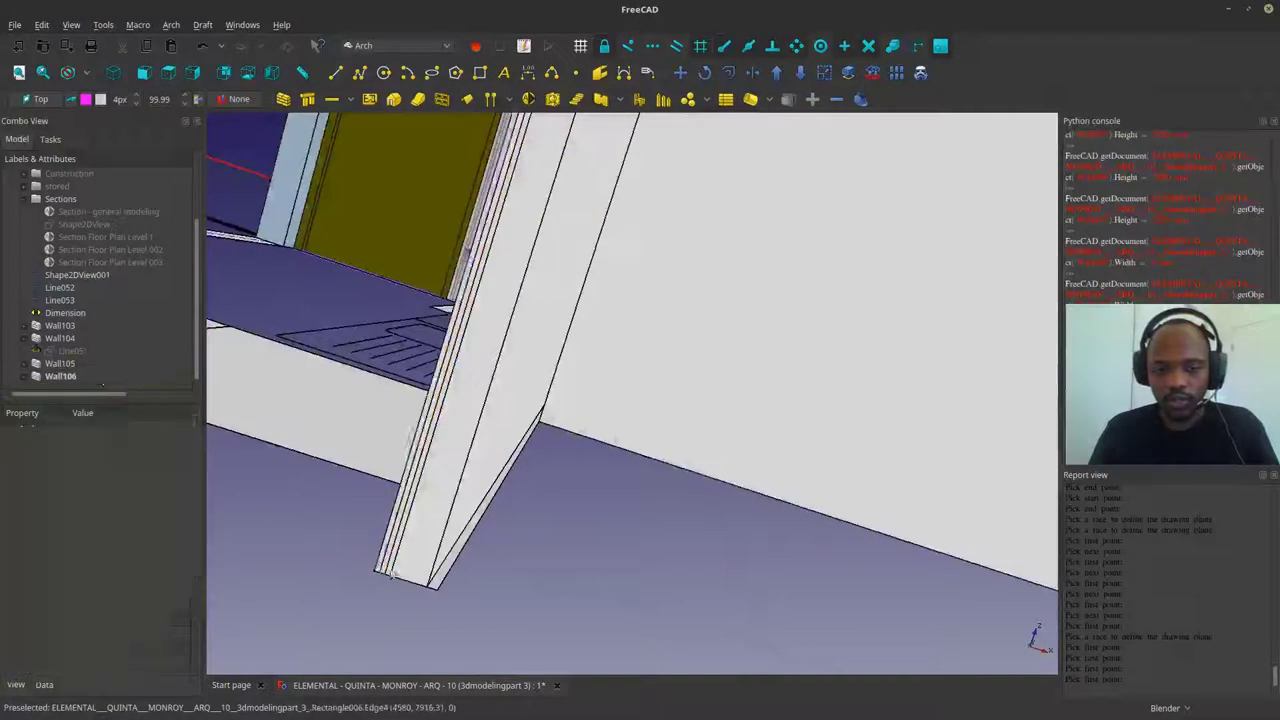
left_click(60, 376, "ctrl")
Change the shape colour and transparency of the new partition wall layers
left_click(16, 684)
left_click(141, 631)
left_click(537, 227)
left_click(782, 424)
left_click(125, 646)
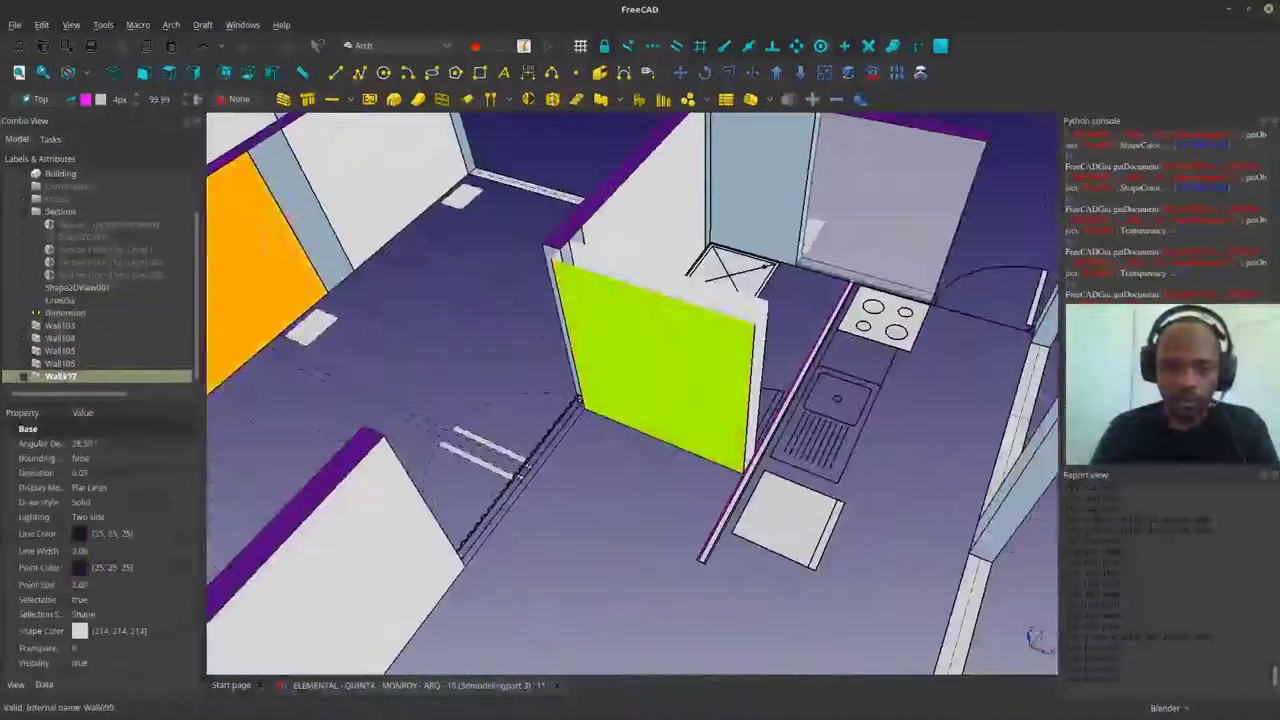
Build 2.25 m high wall layers on Line052 and Line053 and align the Line053 layers side by side, using Right alignment
scroll(60, 376, "down", 2)
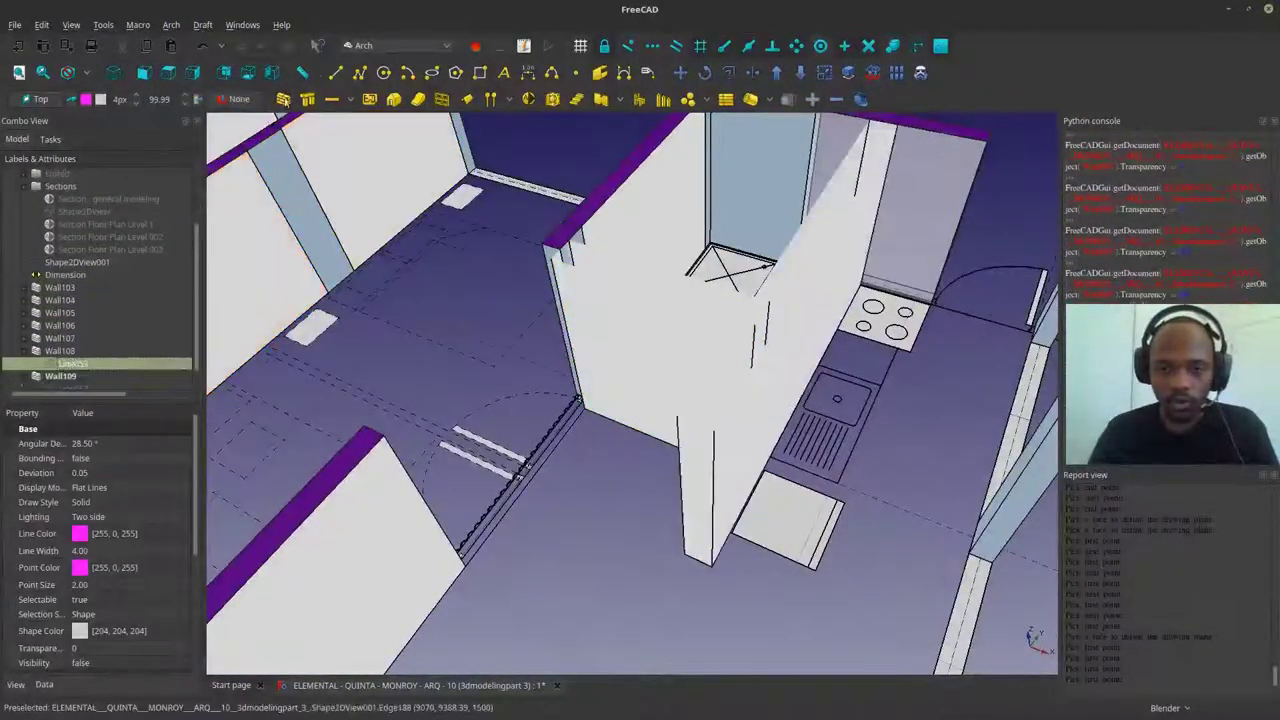
left_click(60, 351, "shift")
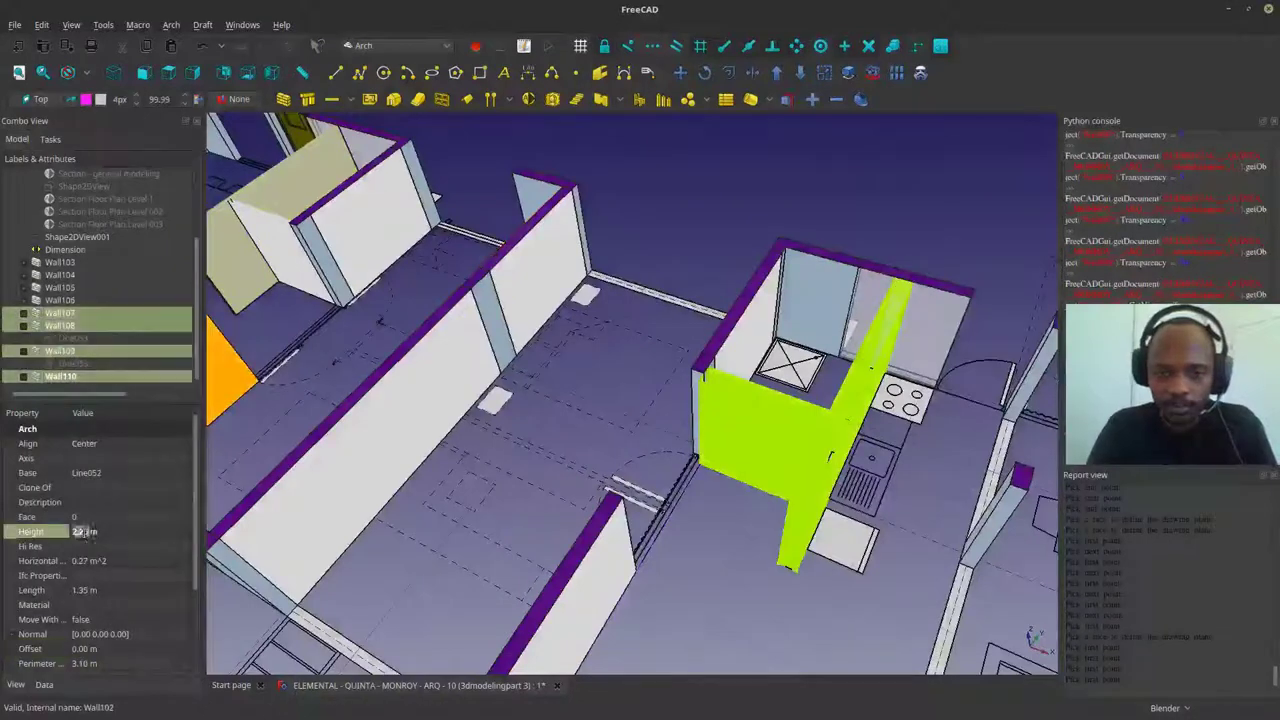
left_click(760, 530)
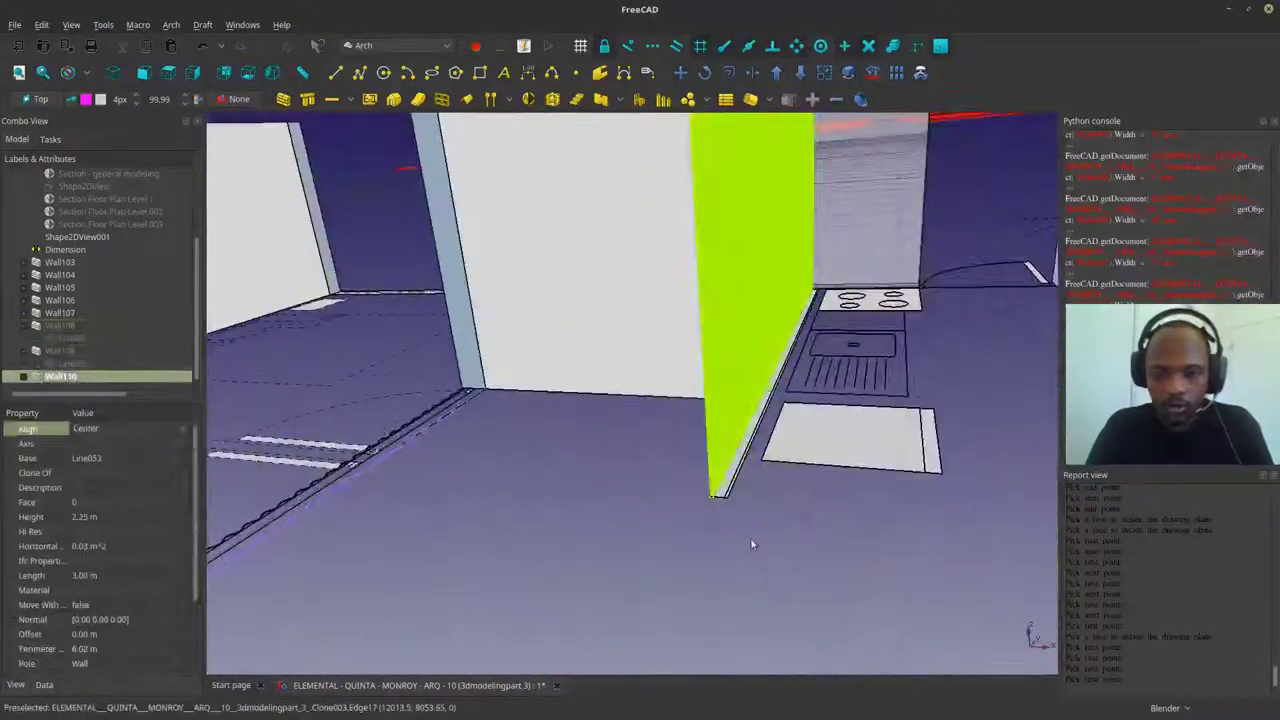
scroll(752, 544, "up", 3)
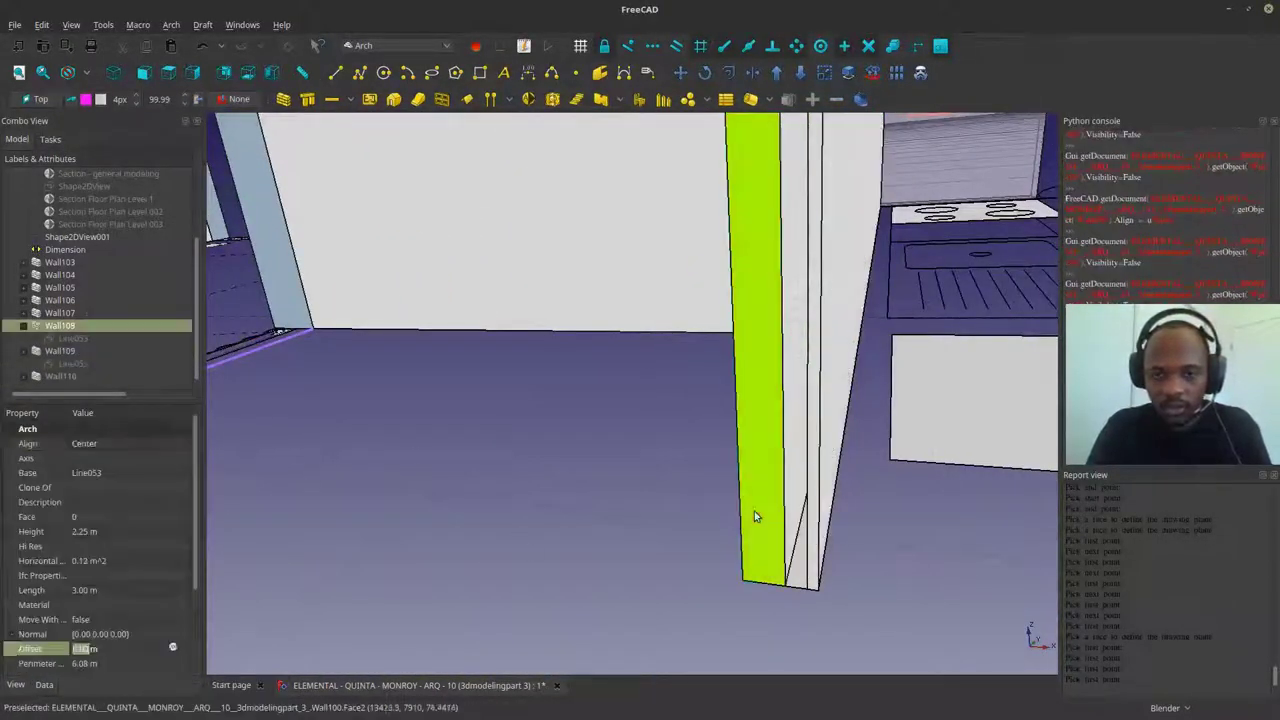
key("0")
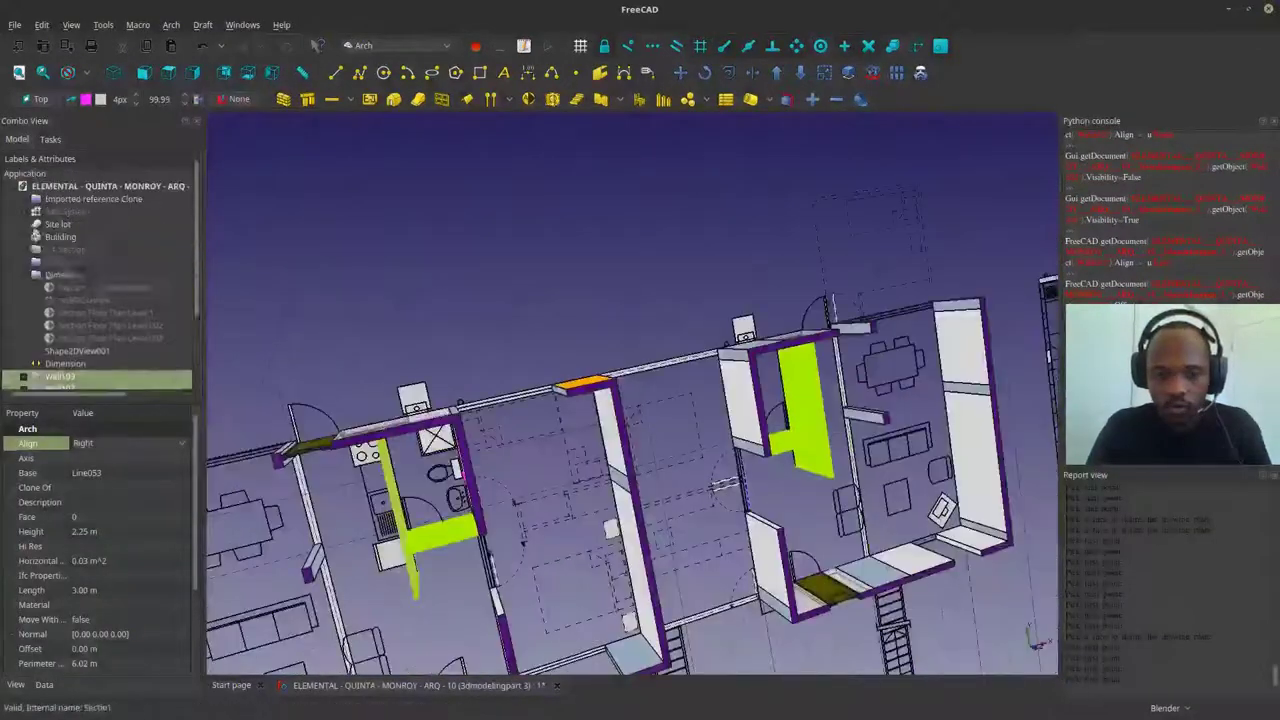
Move the new partition walls into the Walls L1 group and edit the Z position of Section Floor Plan Level 1
left_click(100, 325)
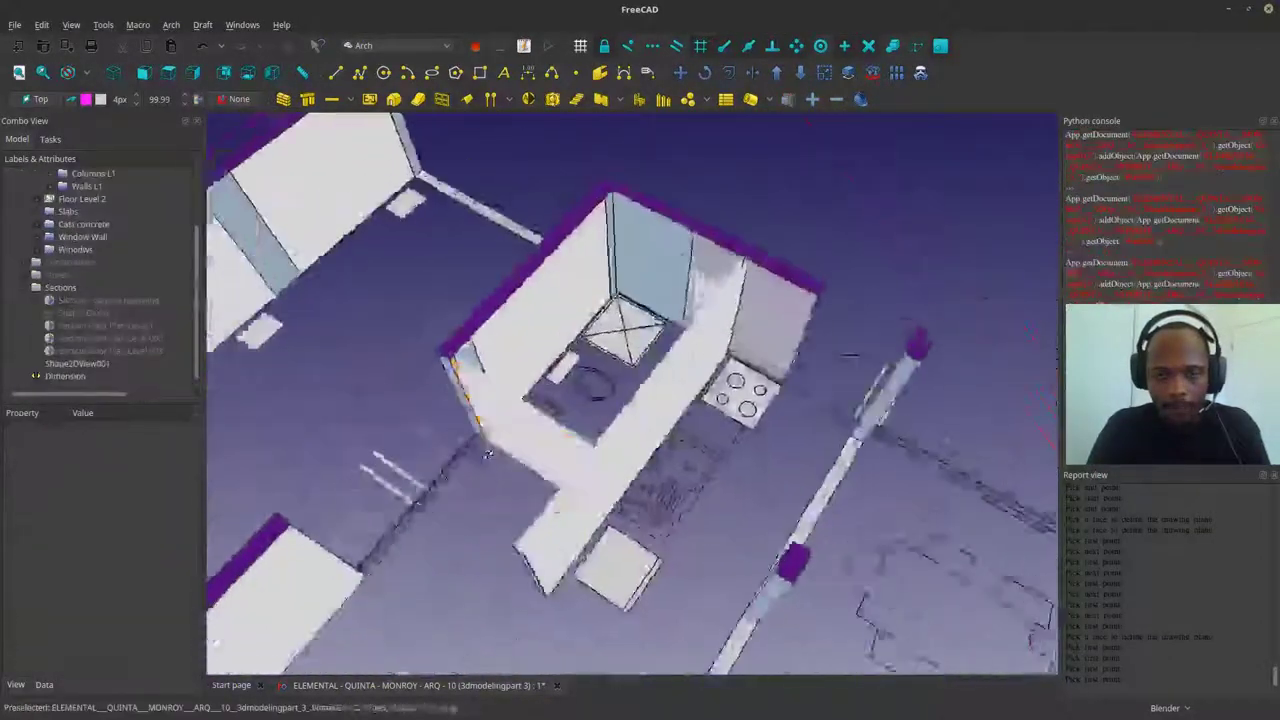
scroll(596, 528, "up", 5)
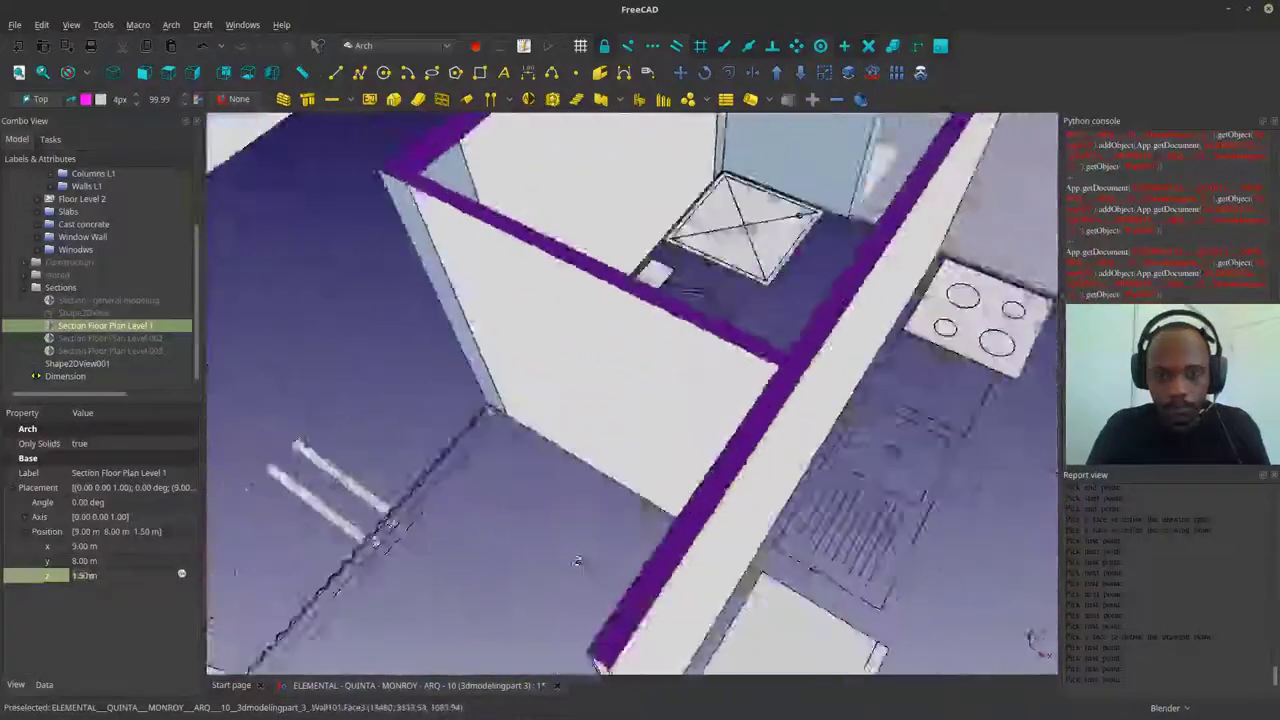
scroll(485, 515, "down", 5)
scroll(485, 515, "up", 5)
scroll(485, 515, "up", 5)
Dimension the width of the bathroom's door opening on the floor plan
key("d")
key("i")
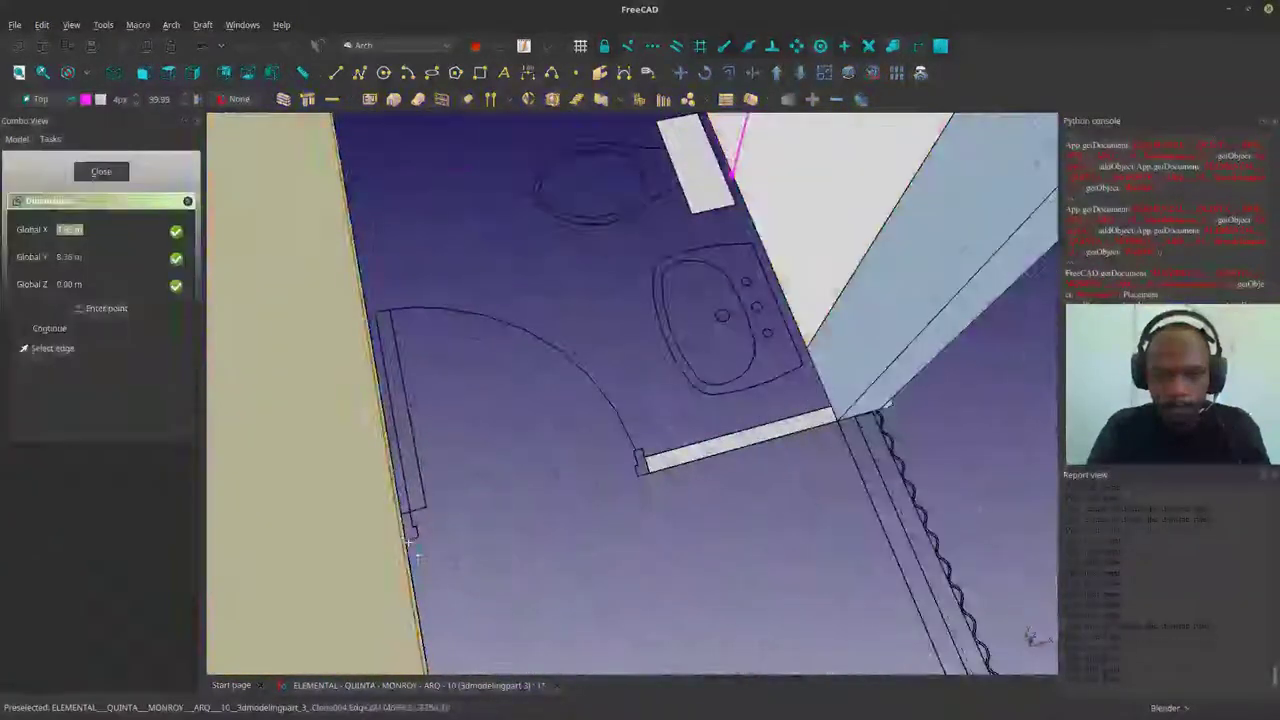
middle_click_drag(485, 515, 518, 550)
key("Escape")
Duplicate Door 0.81m from Wall102 and open the Z position of the copied door's sketch for editing
left_click(100, 250)
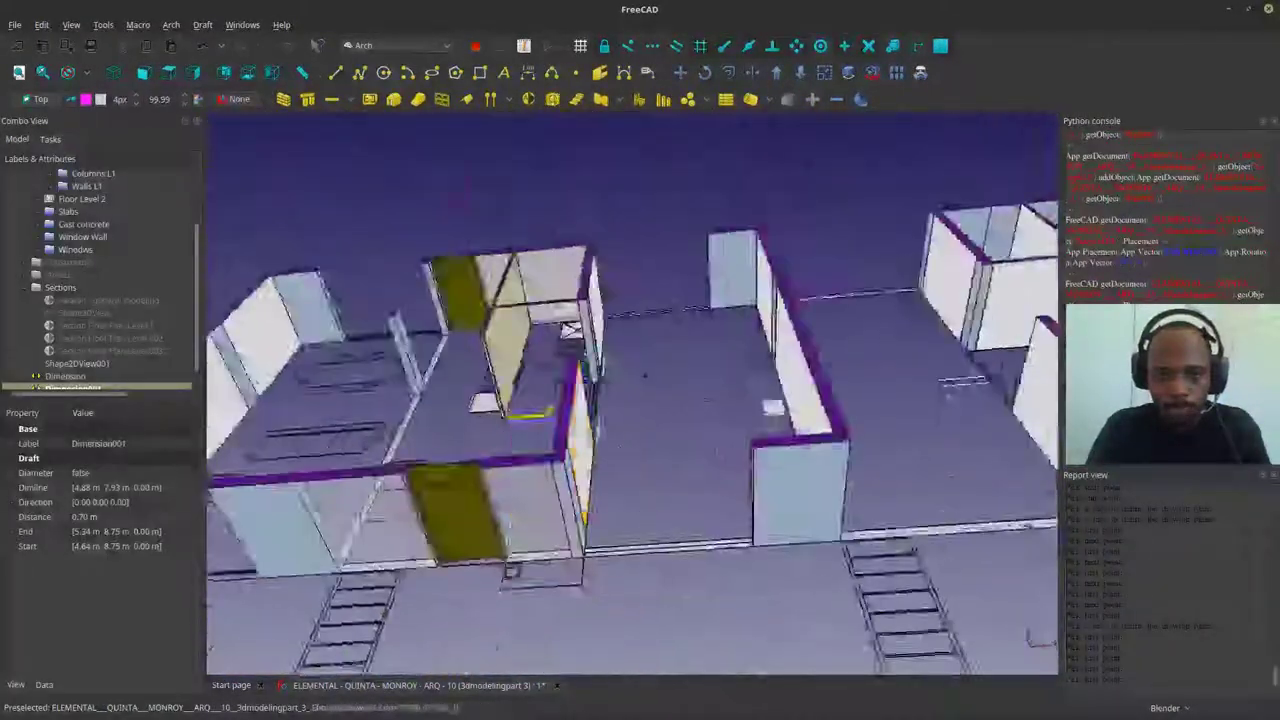
left_click(343, 449)
scroll(343, 449, "down", 5)
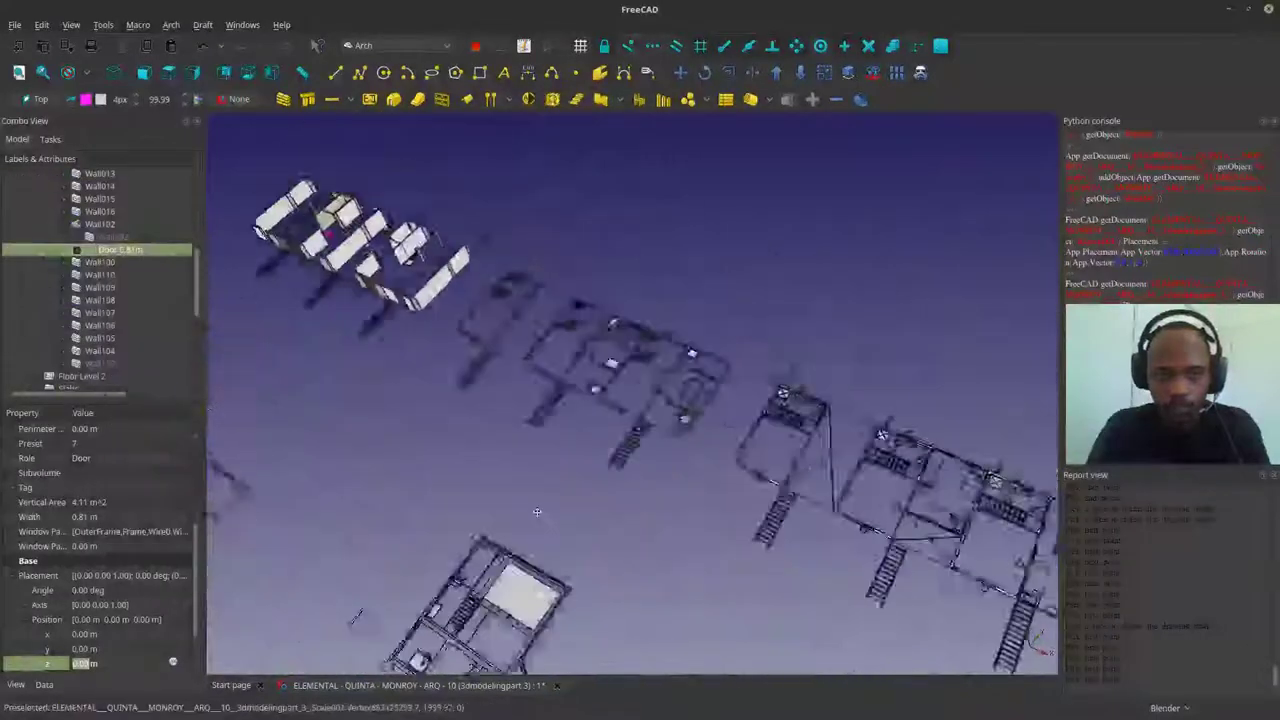
scroll(576, 404, "up", 6)
scroll(581, 478, "up", 5)
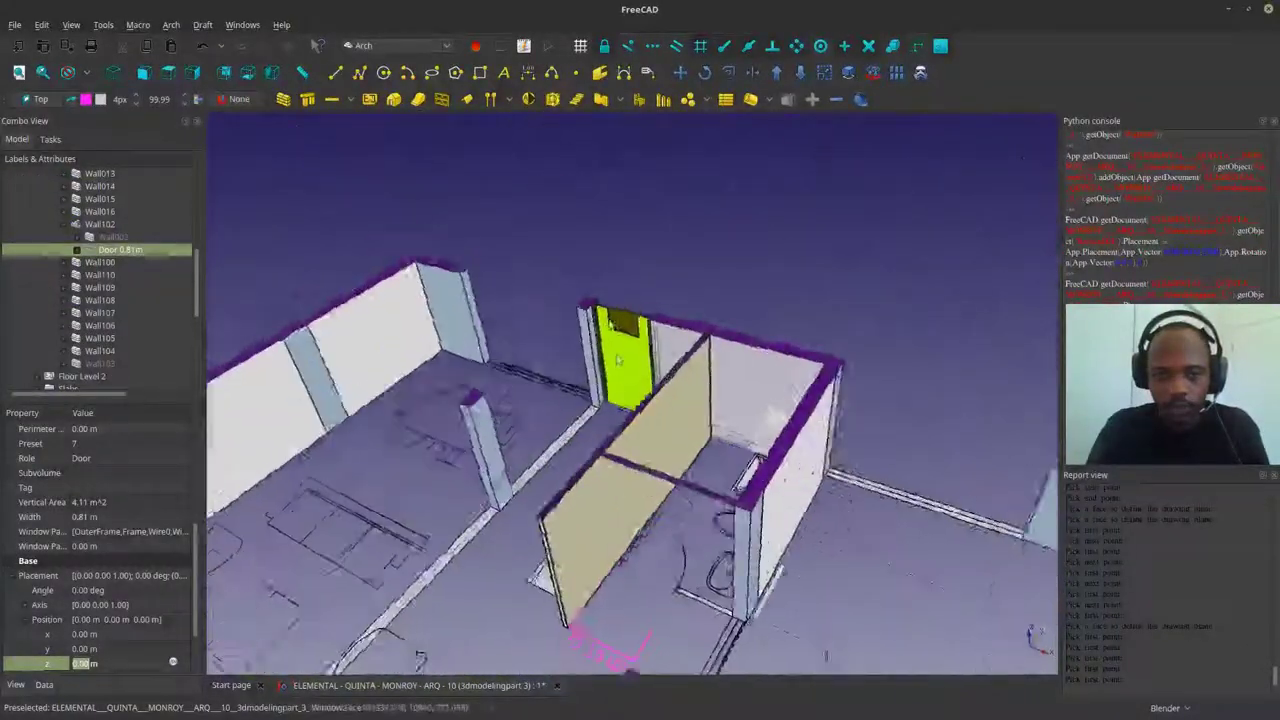
right_click(128, 251)
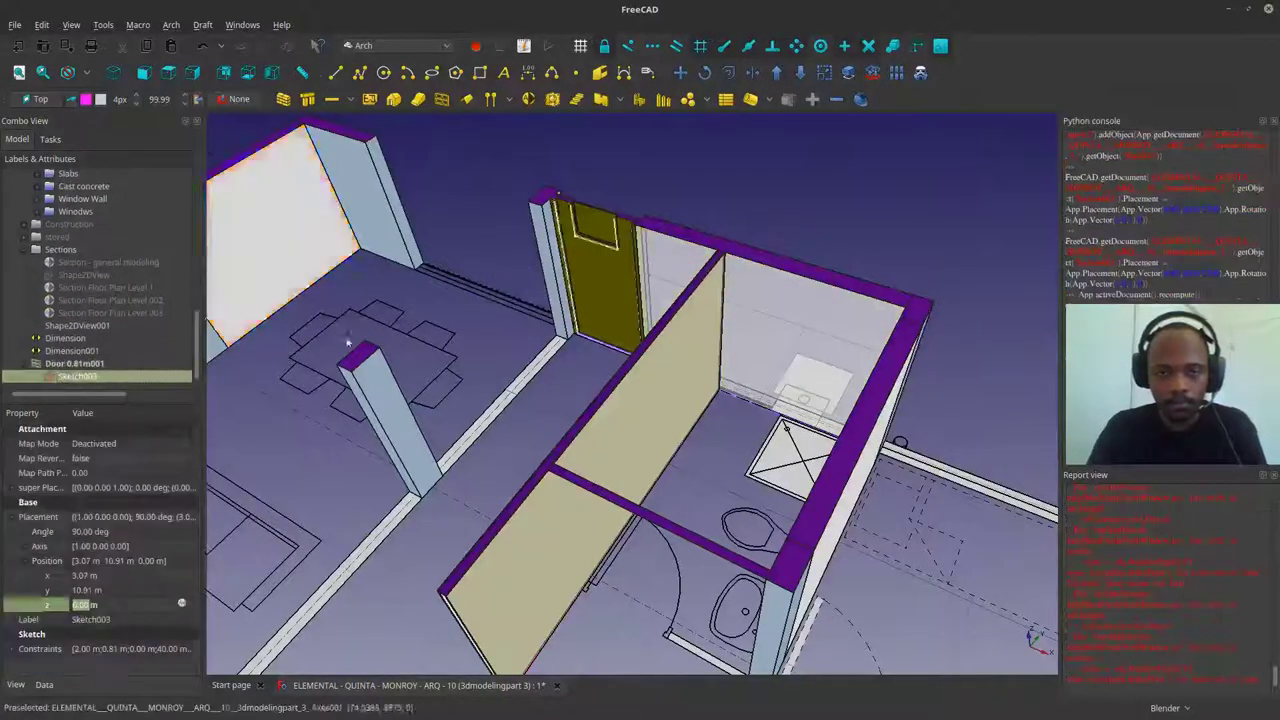
scroll(487, 250, "up", 5)
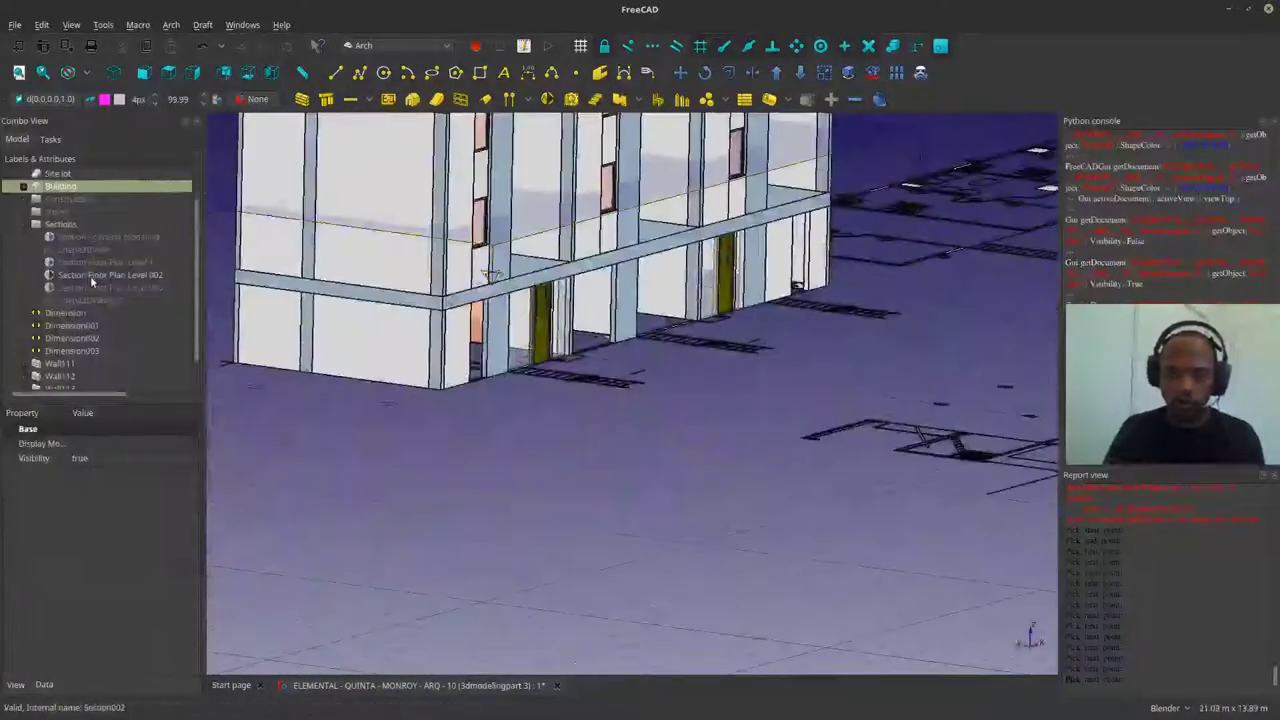
Cut the building with Section Floor Plan Level 002 and create 2D shape views from the section
left_click(91, 276)
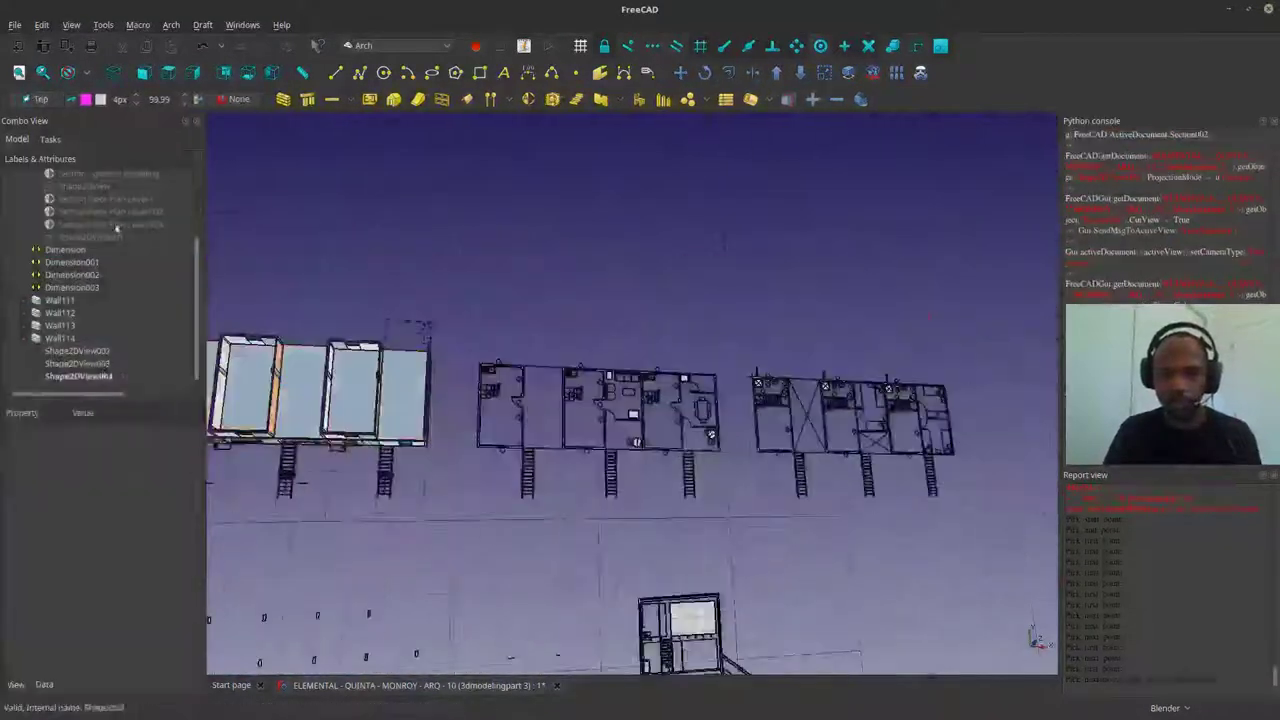
left_click(78, 27)
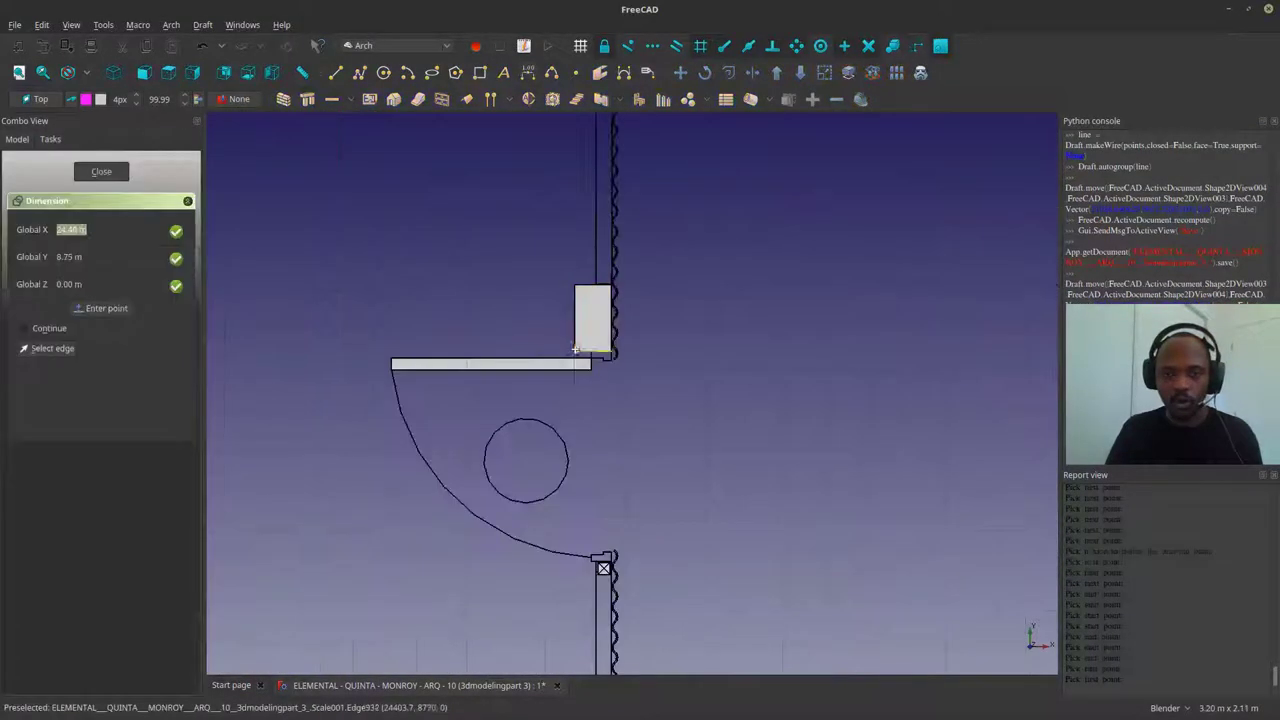
Align the 2D shape views with the reference floor plans and dimension the offsets at the doorway and wall corner
left_click(694, 456)
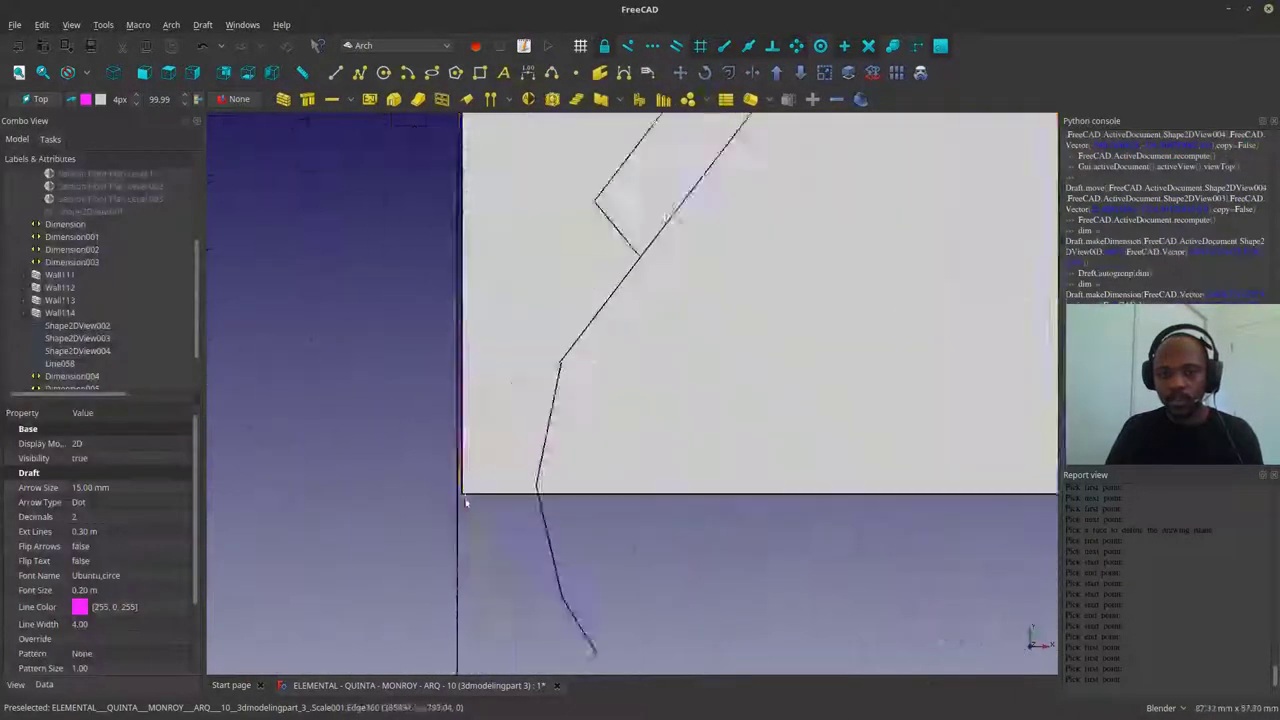
left_click(811, 588)
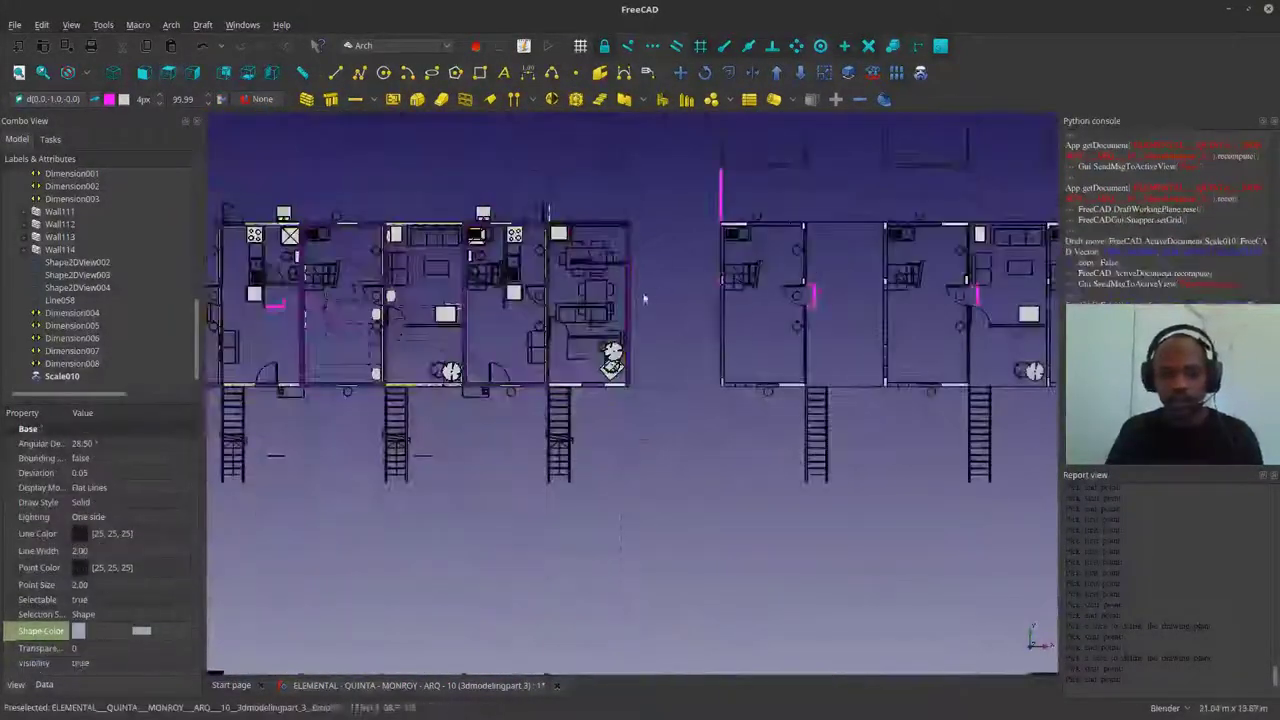
Switch to Firefox, search the web for "freecad yorik development news" and open Yorik's Guestblog
middle_click_drag(411, 298, 417, 565)
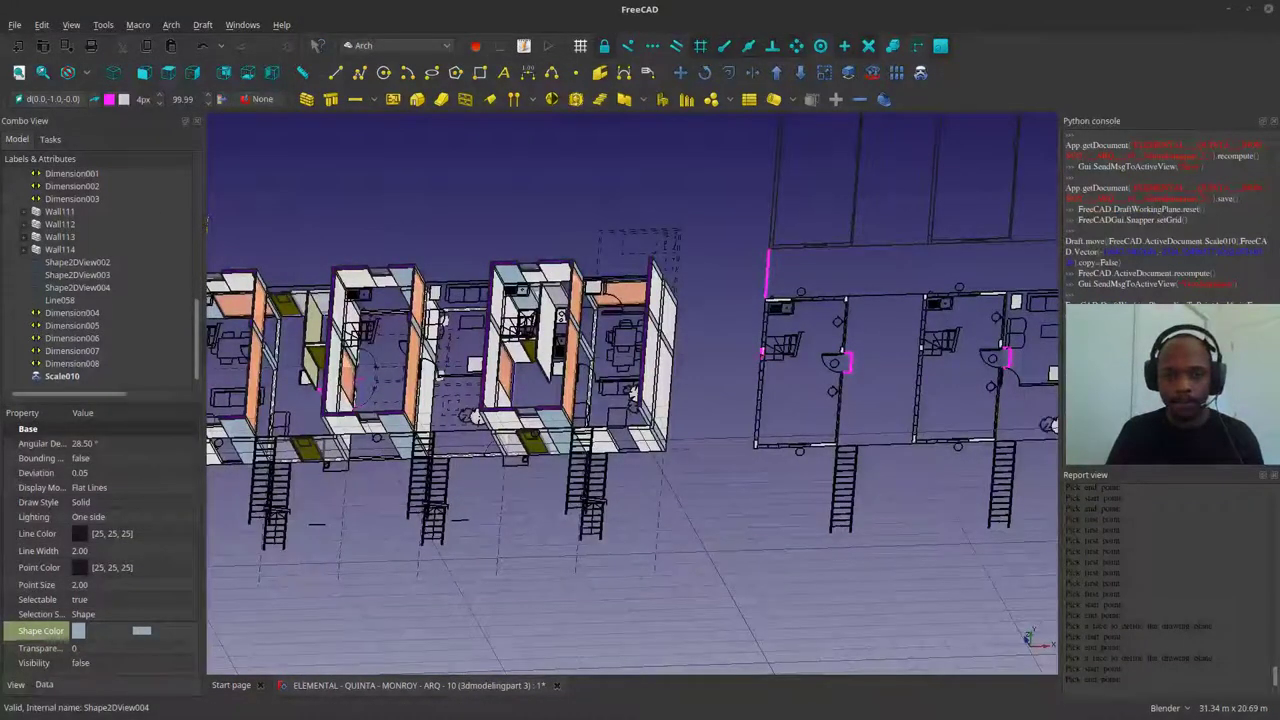
left_click(916, 51)
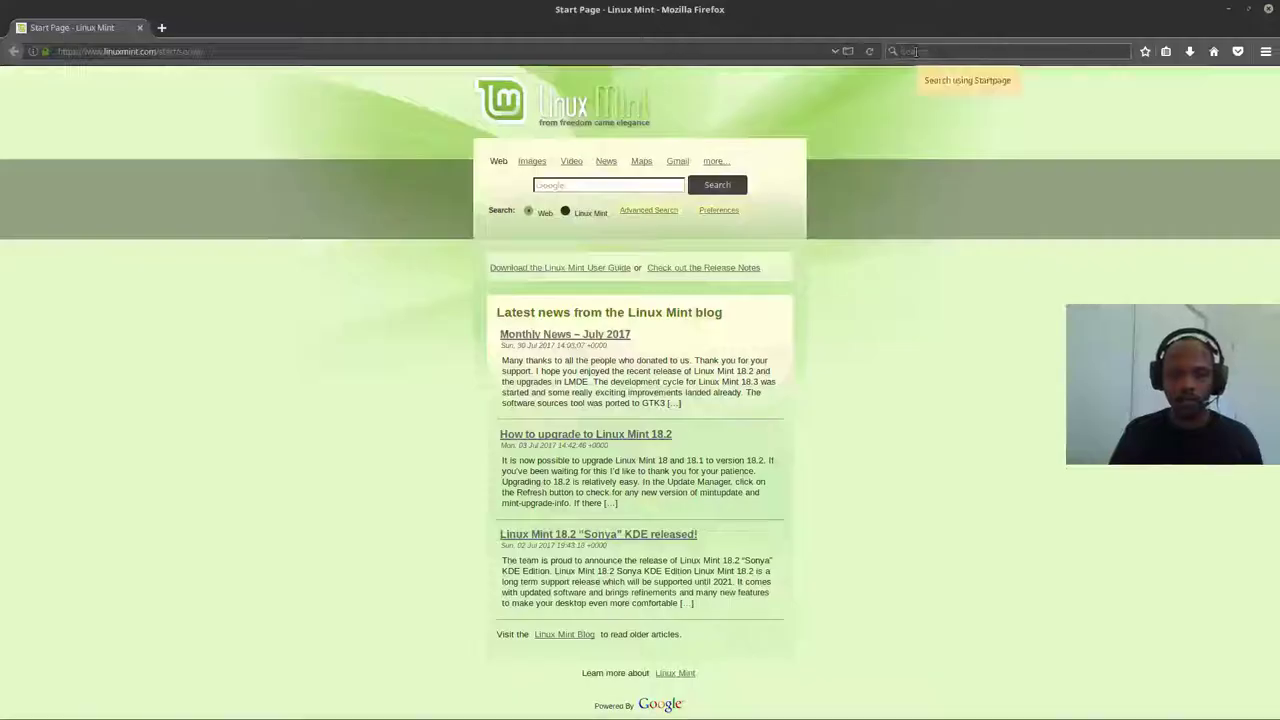
type("freecad yorik developp")
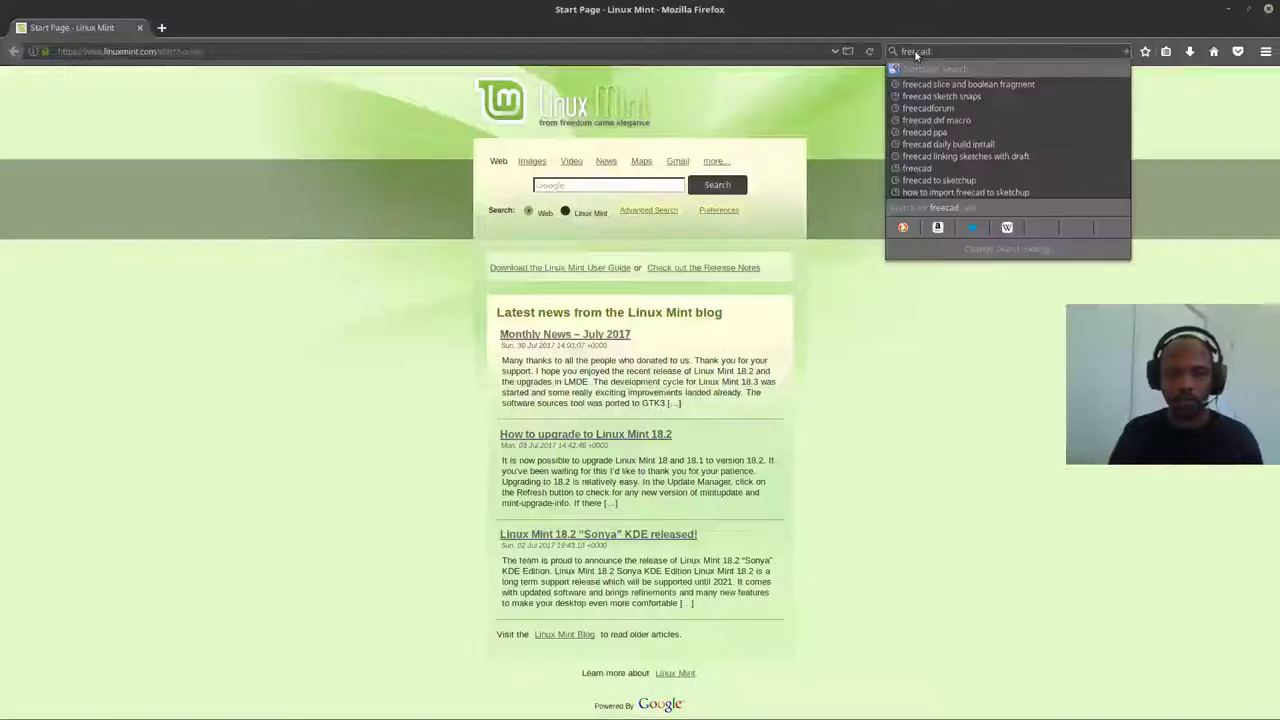
key("ctrl+t")
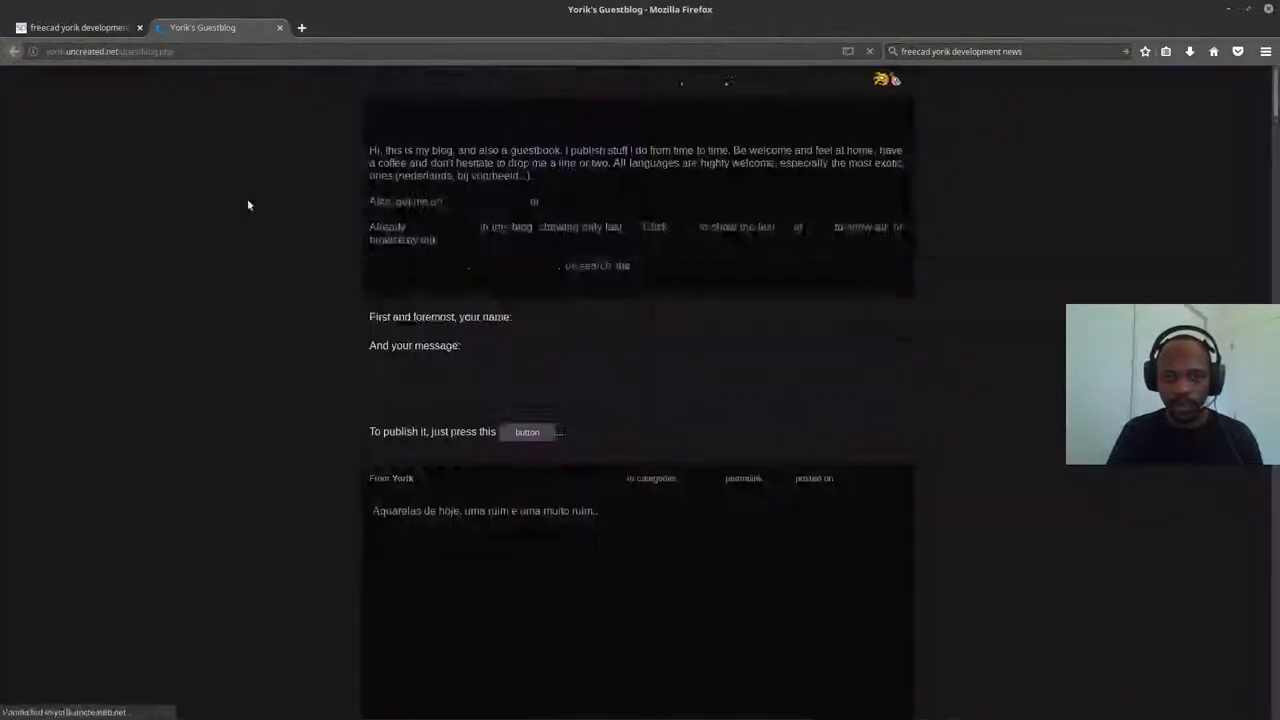
Read the blog section on Draft's Working Plane Proxy tool, including its Restore View and Restore State properties
scroll(640, 291, "down", 4)
scroll(640, 291, "down", 15)
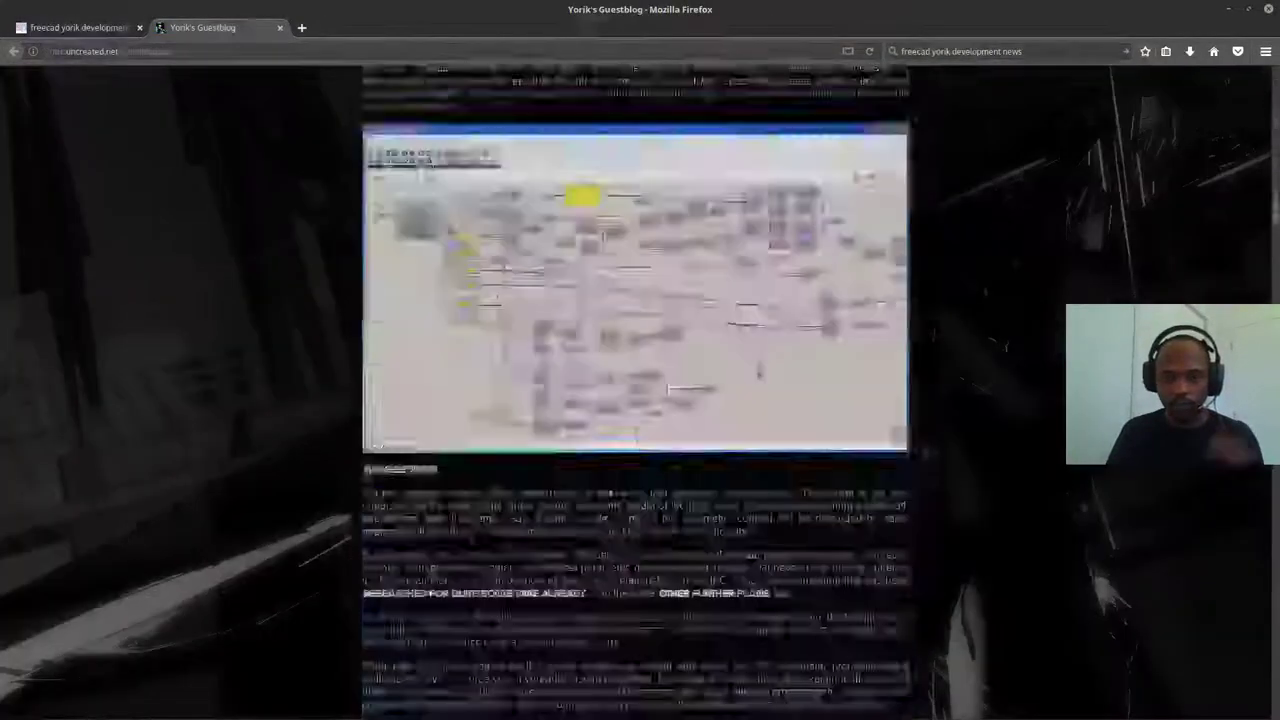
scroll(670, 368, "up", 3, "ctrl")
scroll(670, 368, "down", 5)
scroll(670, 368, "down", 10)
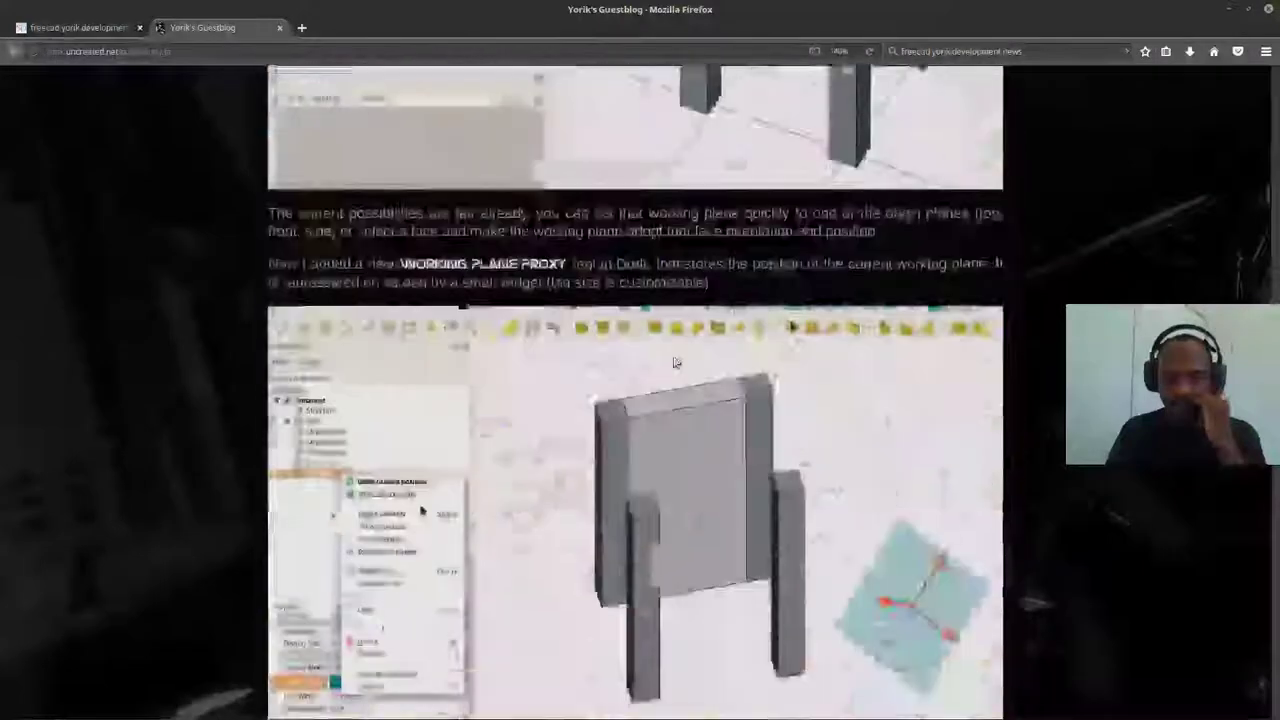
scroll(672, 368, "down", 1, "ctrl")
scroll(675, 368, "down", 3)
scroll(674, 368, "down", 10)
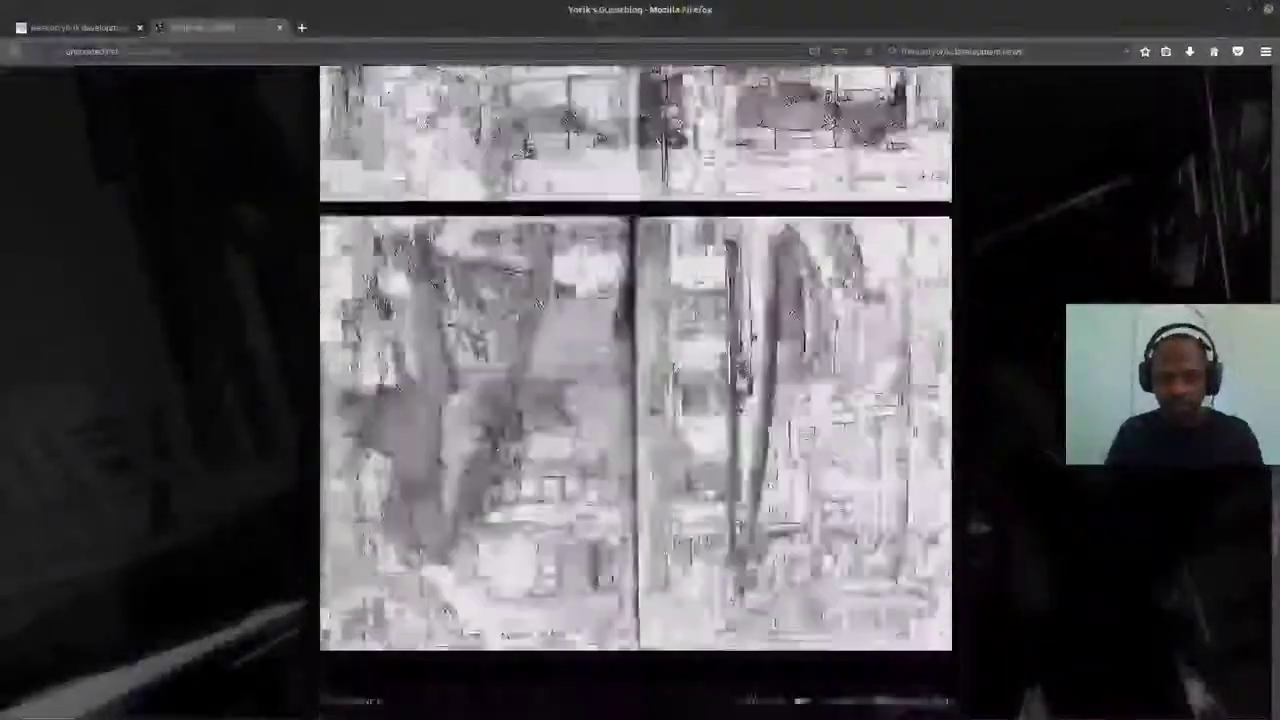
scroll(713, 486, "down", 2)
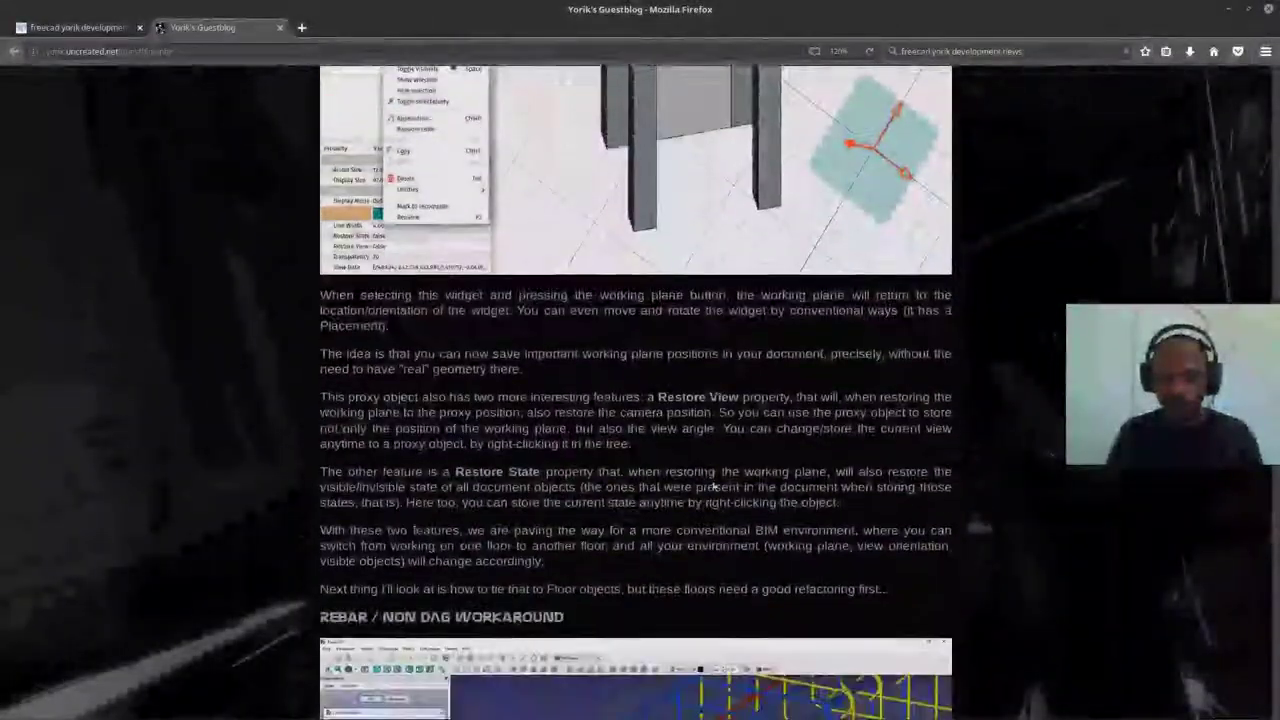
scroll(380, 447, "up", 6)
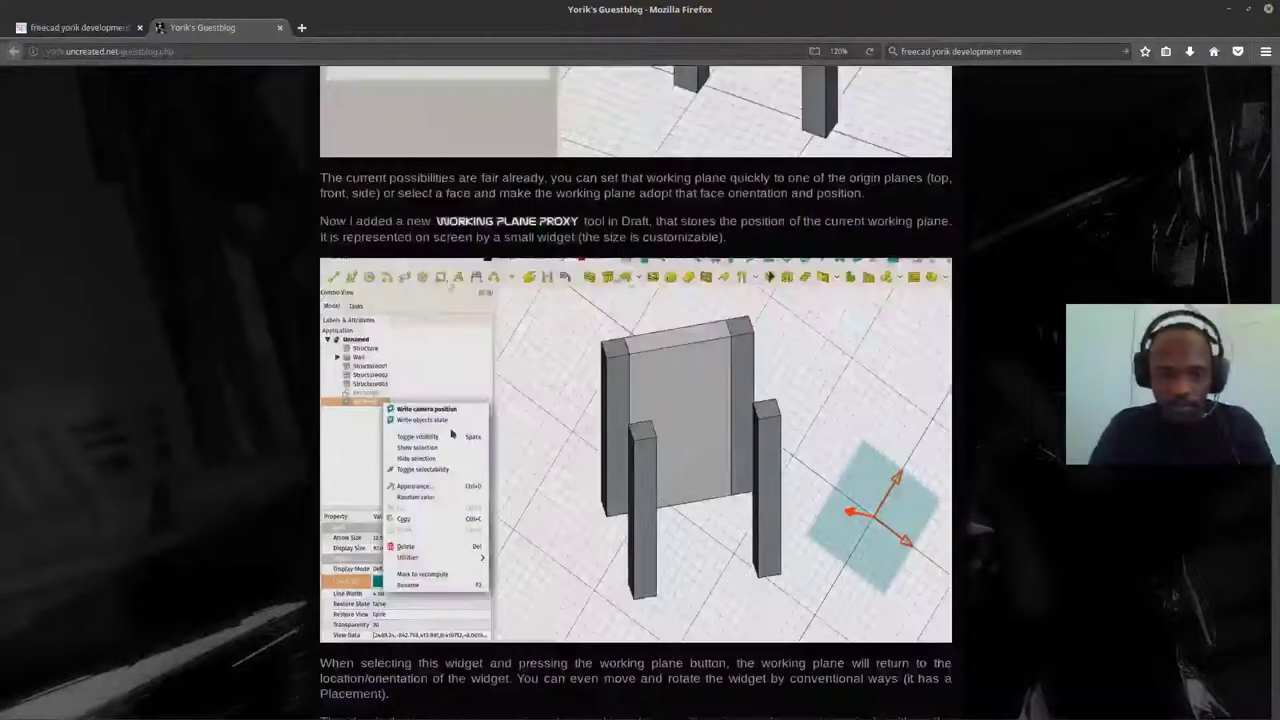
scroll(348, 255, "down", 4)
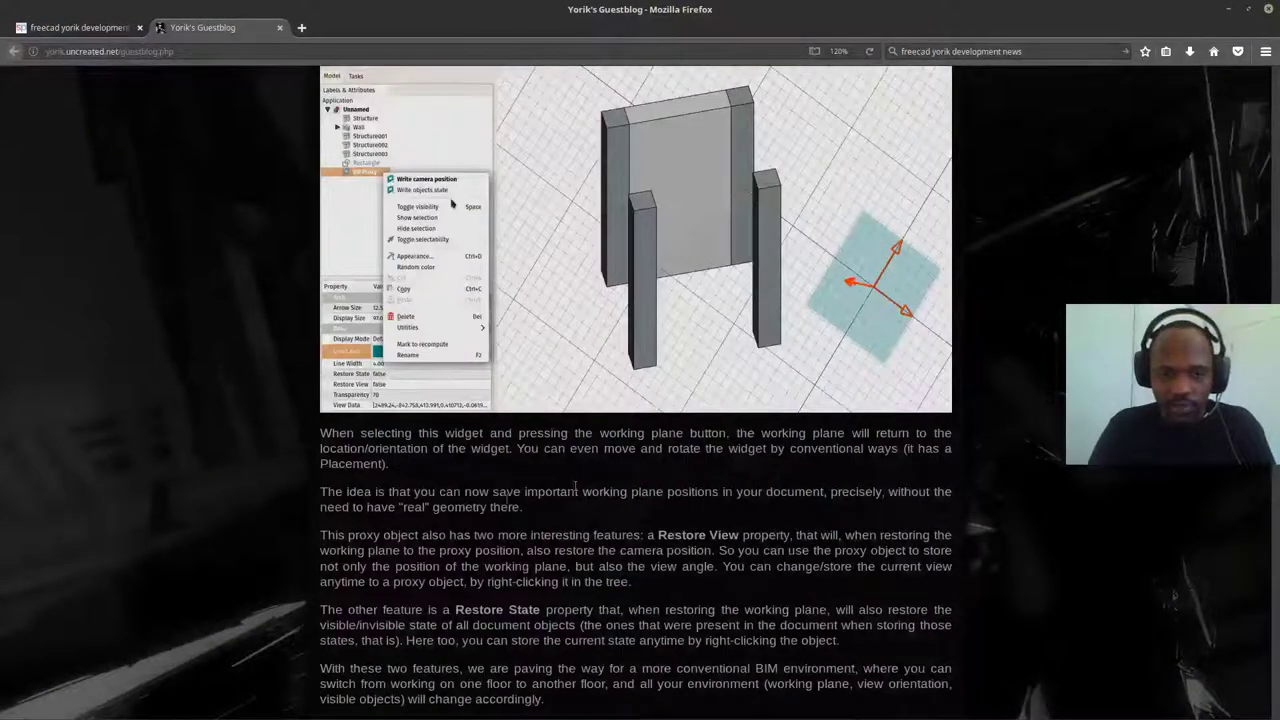
scroll(575, 487, "down", 2)
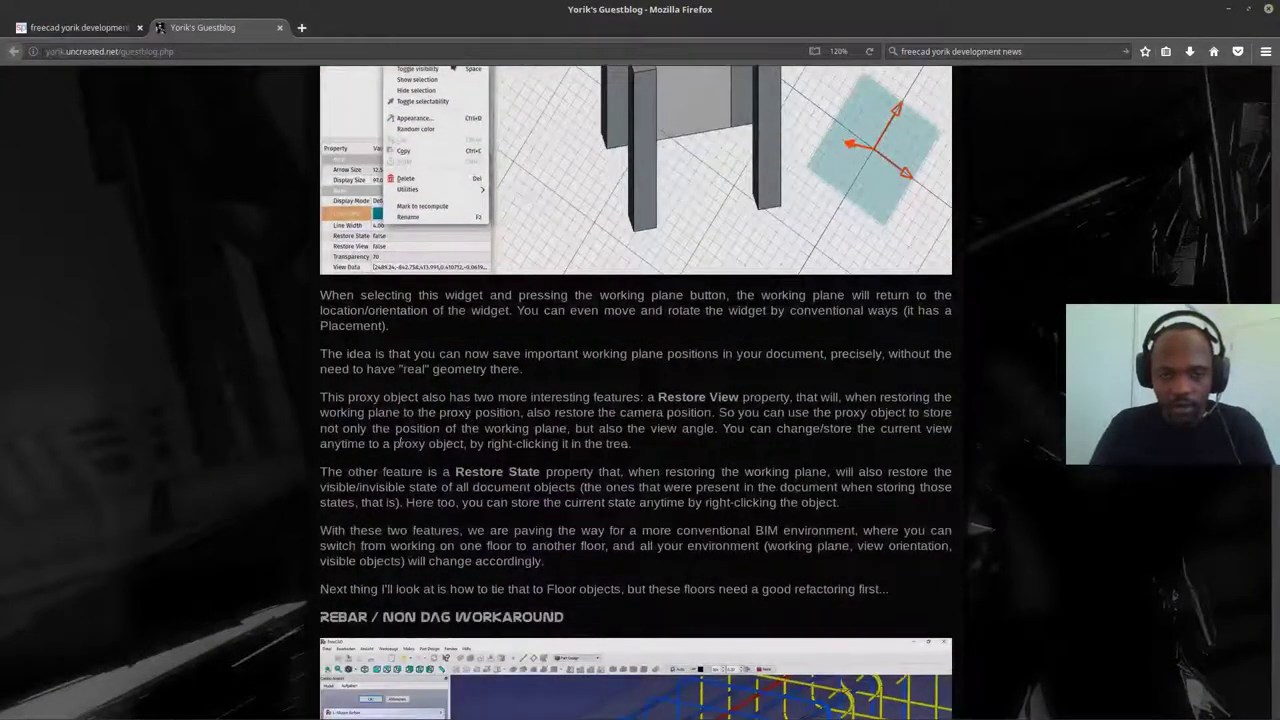
scroll(397, 441, "down", 1)
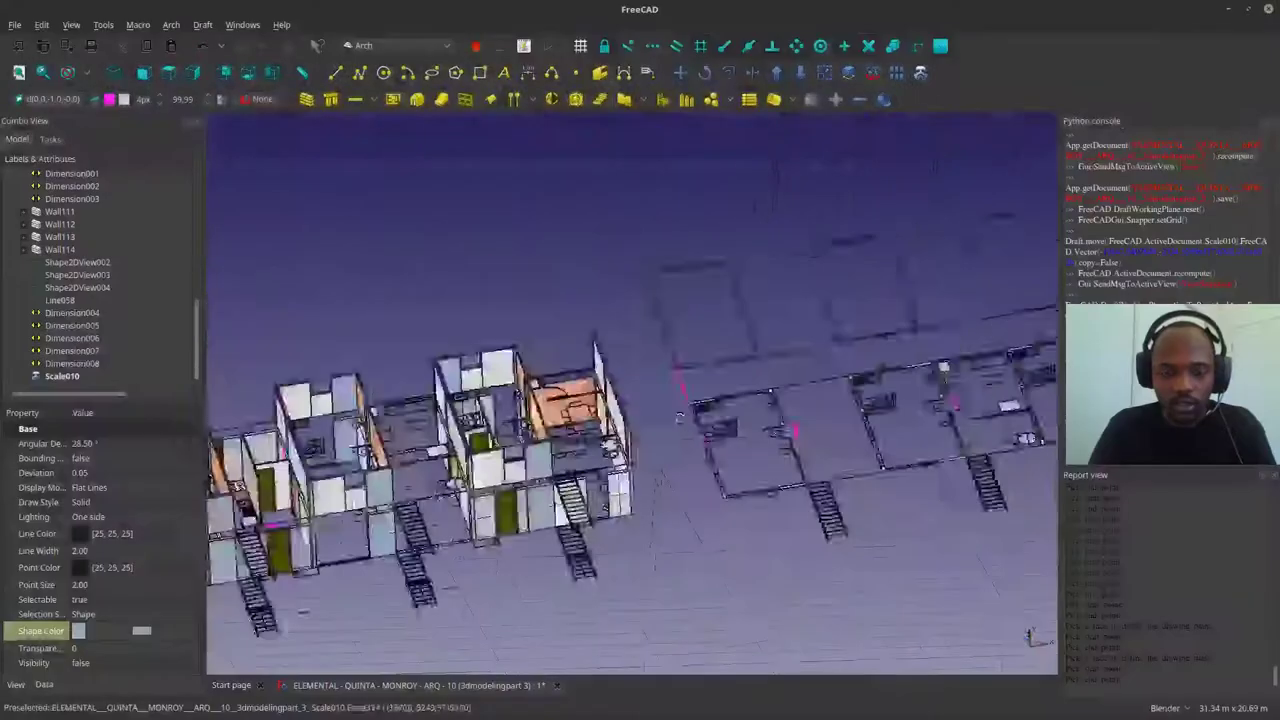
Switch to FreeCAD and look for the Working Plane Proxy command among the object utilities and Arch tools, comparing with the blog's example
right_click(393, 416)
mouse_move(432, 648)
mouse_move(224, 557)
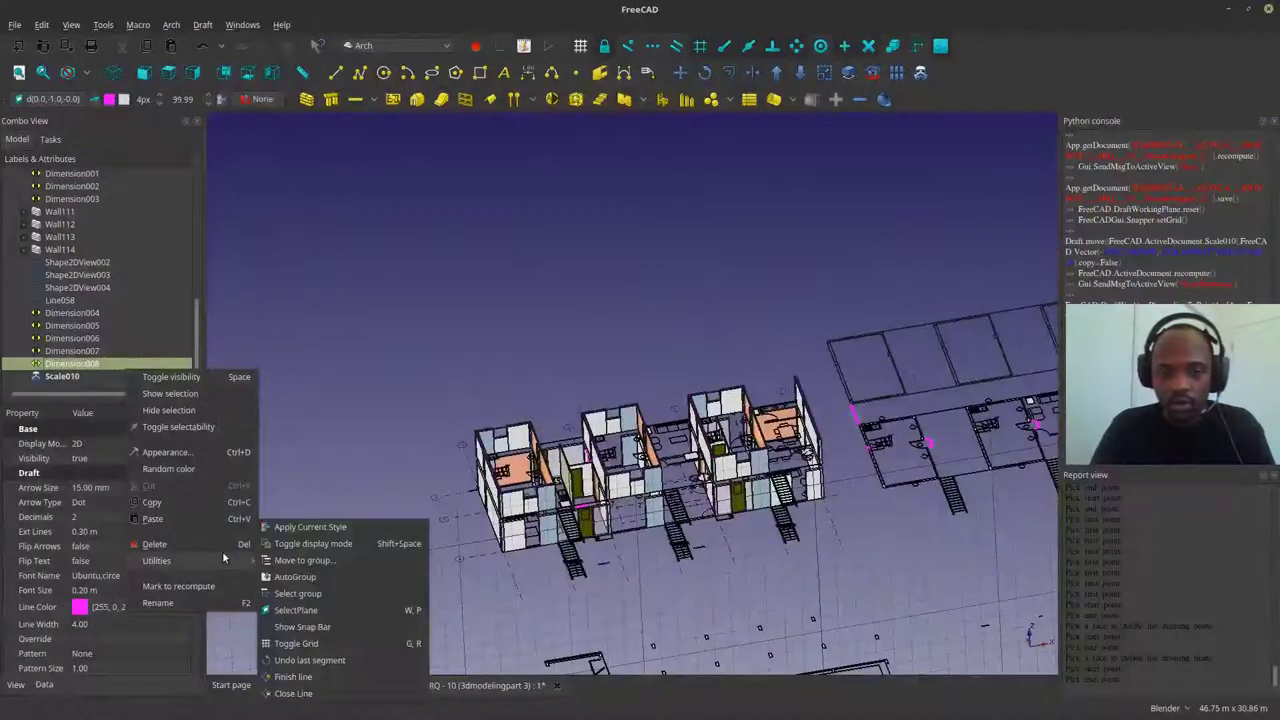
key("alt+Tab")
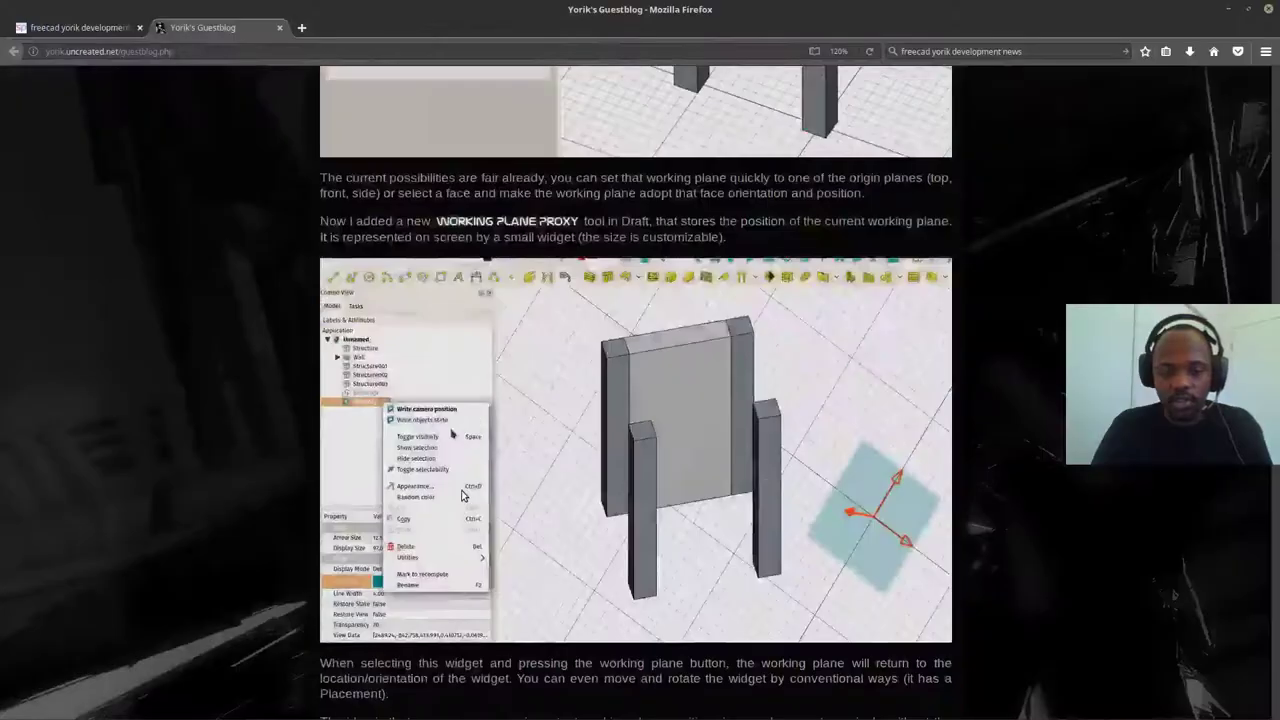
key("alt+Tab")
key("Escape")
left_click(171, 24)
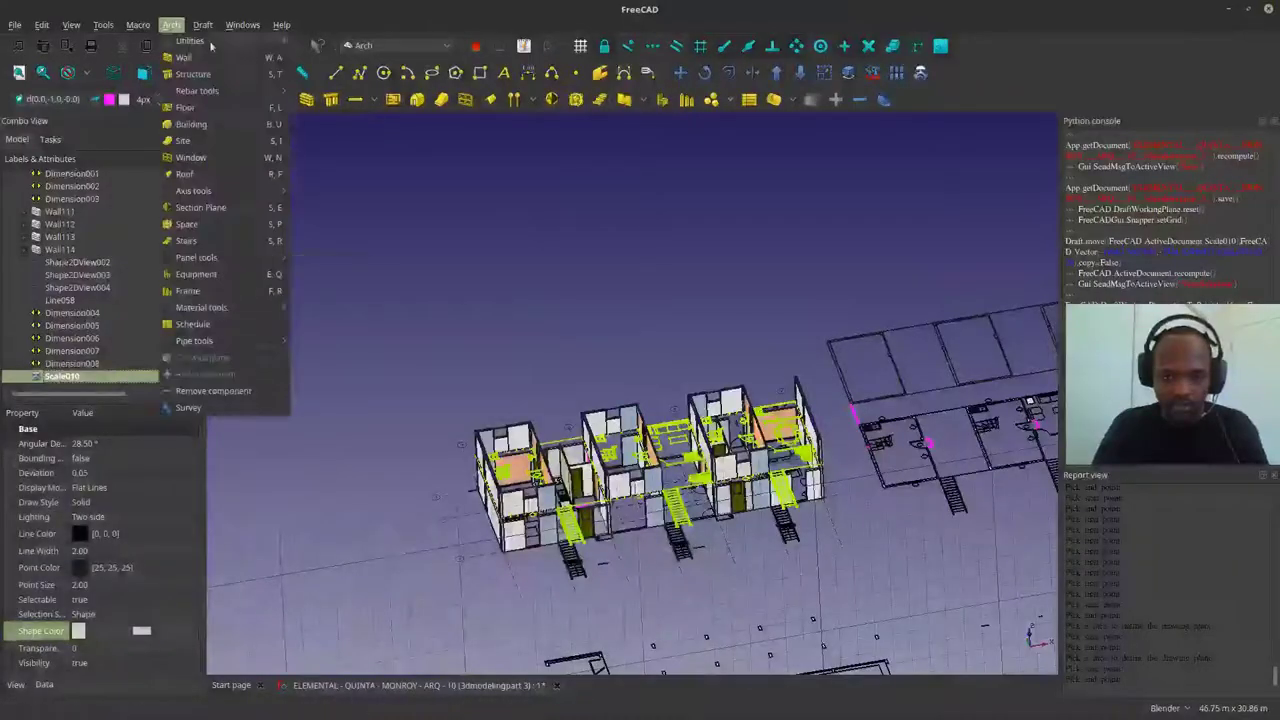
mouse_move(210, 44)
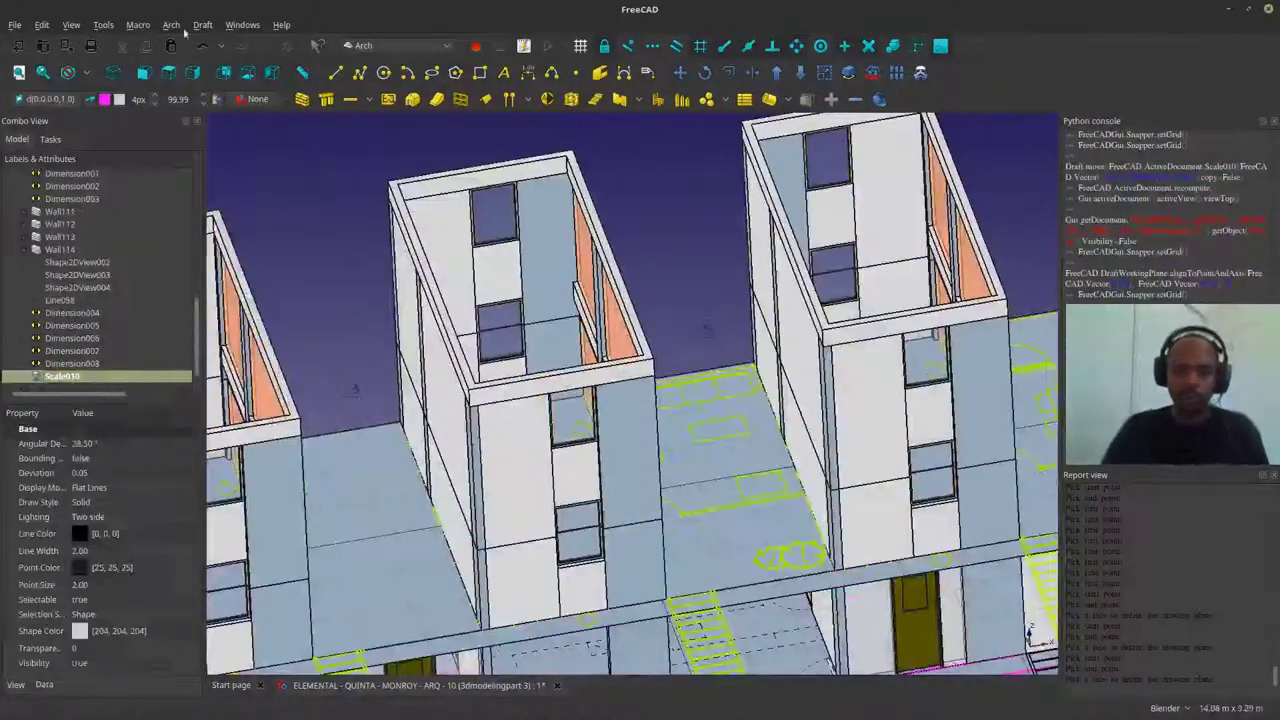
Create a working plane proxy named WPProxy plan level 2, enlarge its display size, and store the camera position and objects state in it
left_click(202, 24)
mouse_move(219, 574)
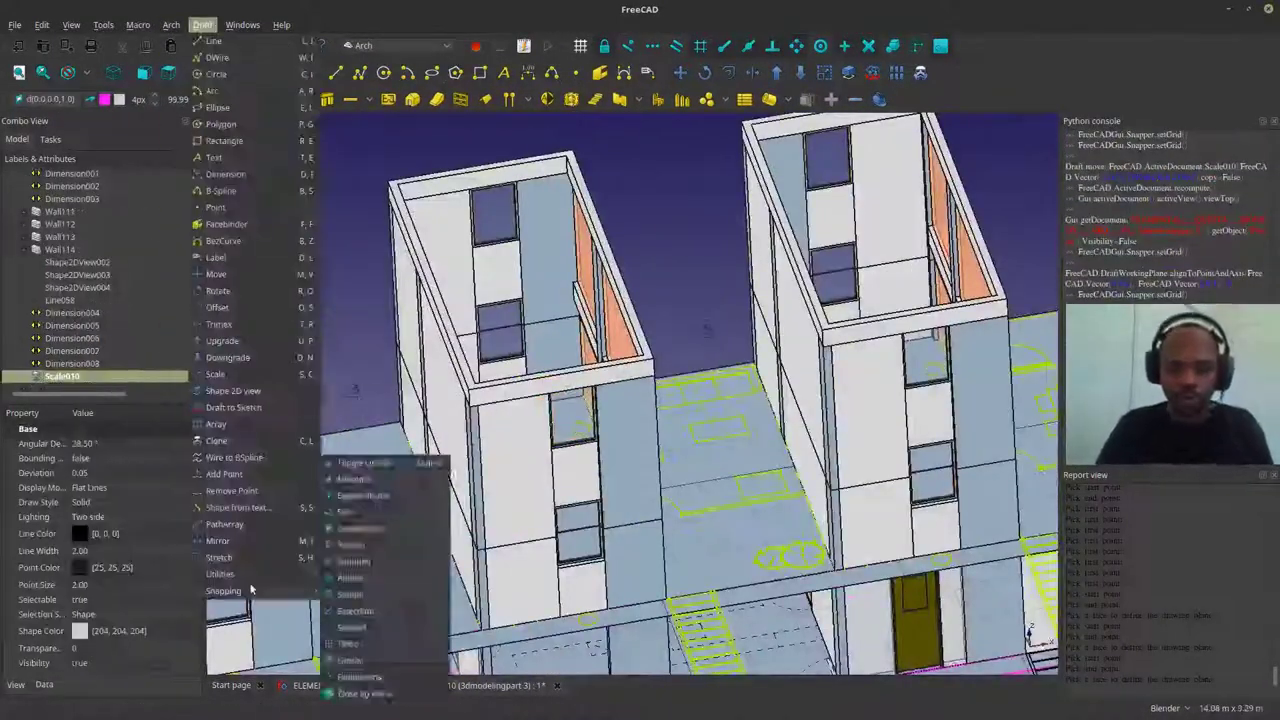
left_click(368, 510)
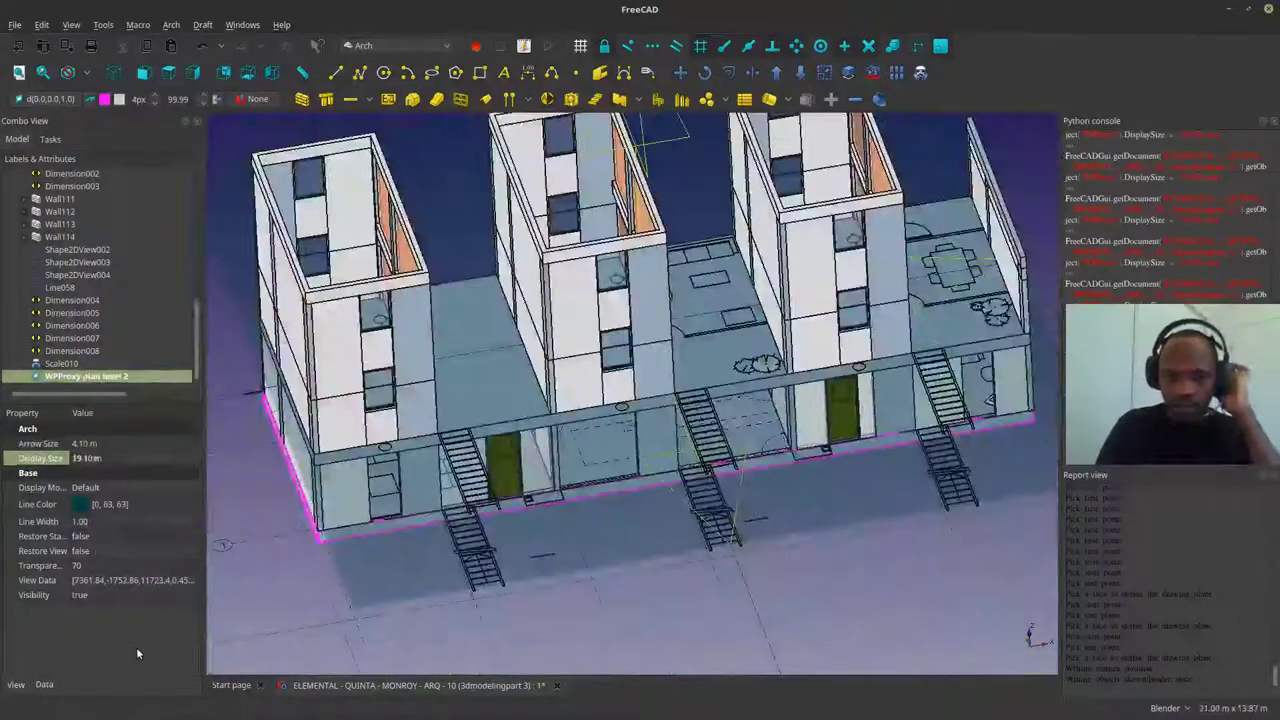
right_click(133, 377)
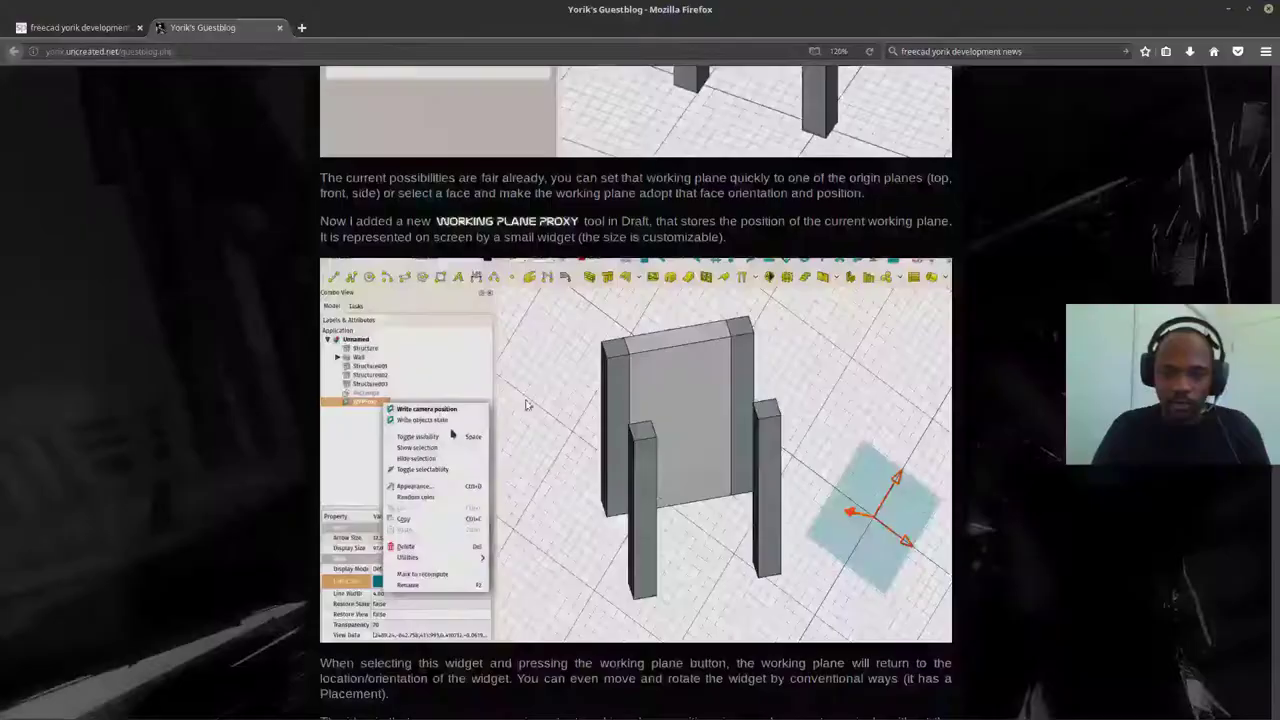
Cut the building above level 2 with the floor plan section plane and adjust the visibility of the model objects
scroll(636, 392, "down", 5)
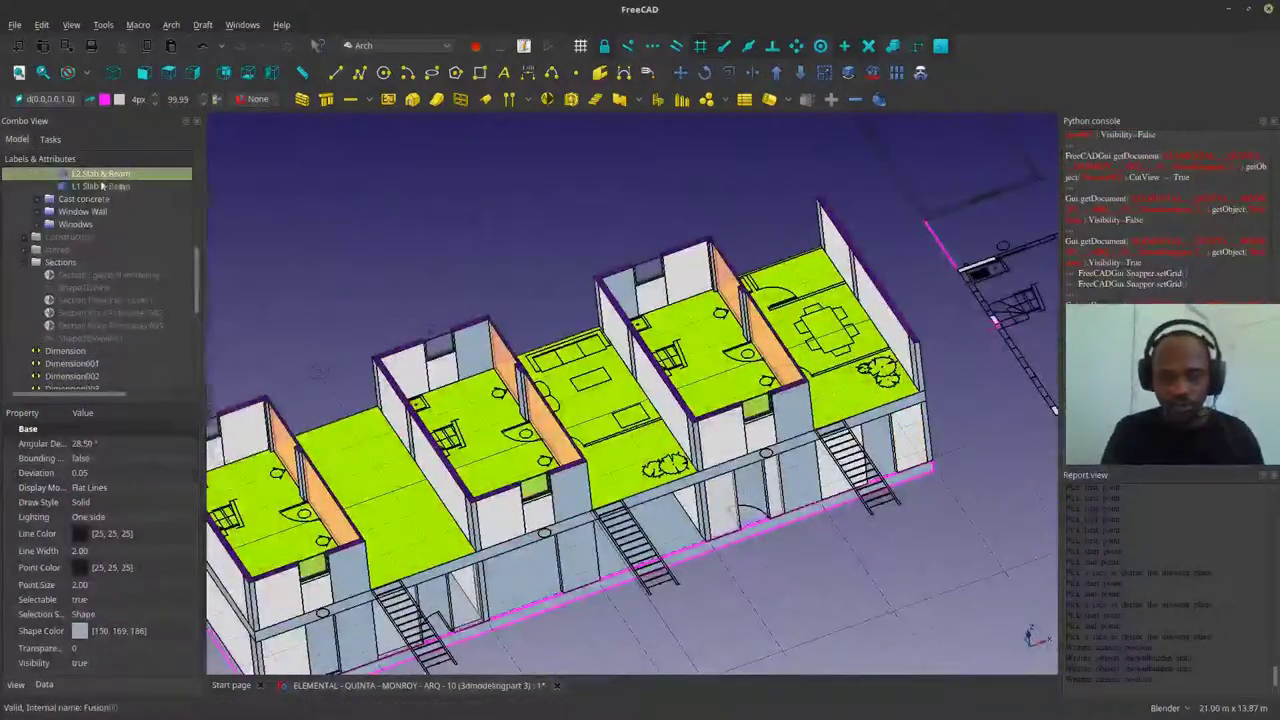
right_click(112, 236)
left_click(160, 314)
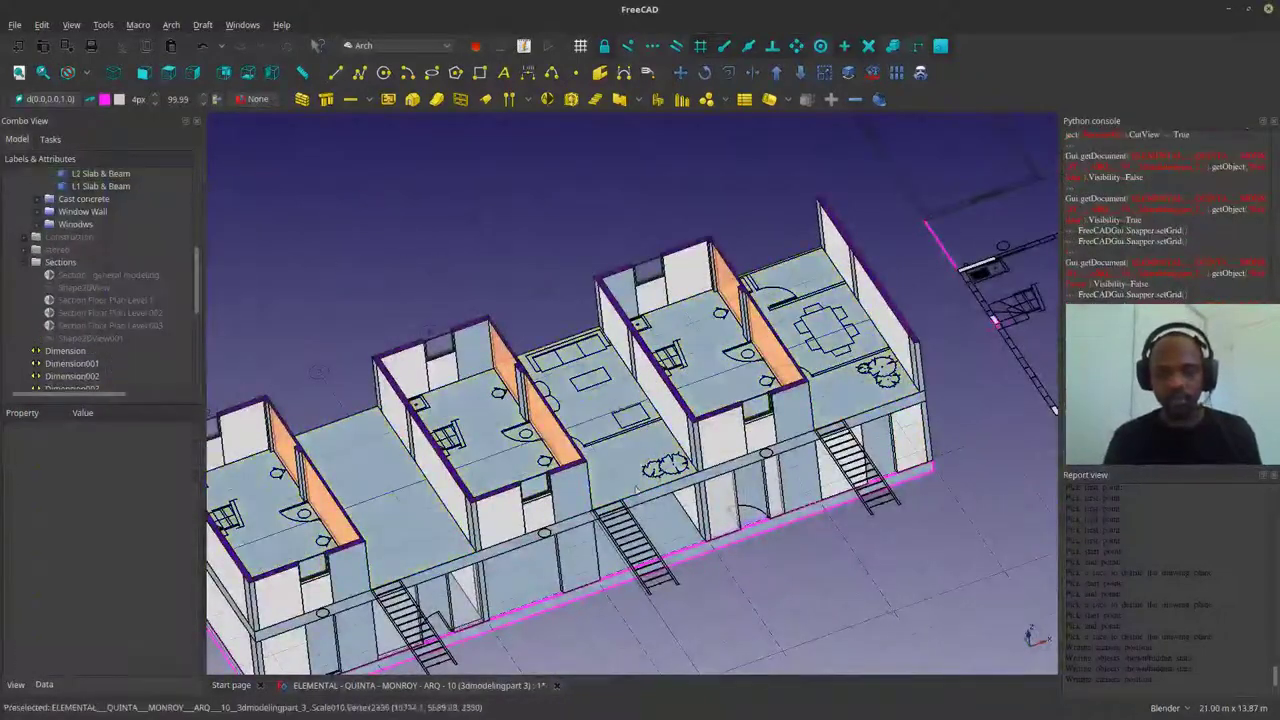